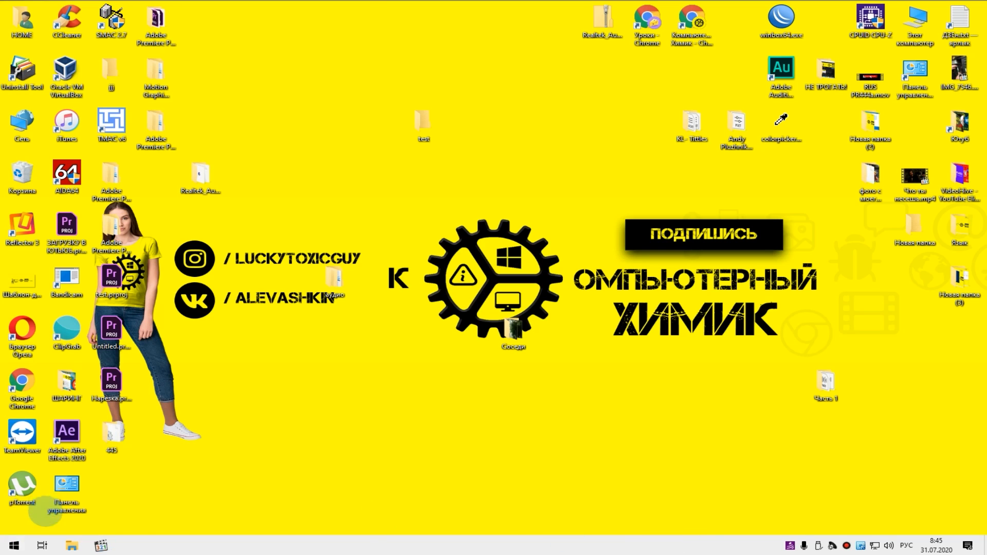
{"action": "right_click", "coordinate": [14, 543]}
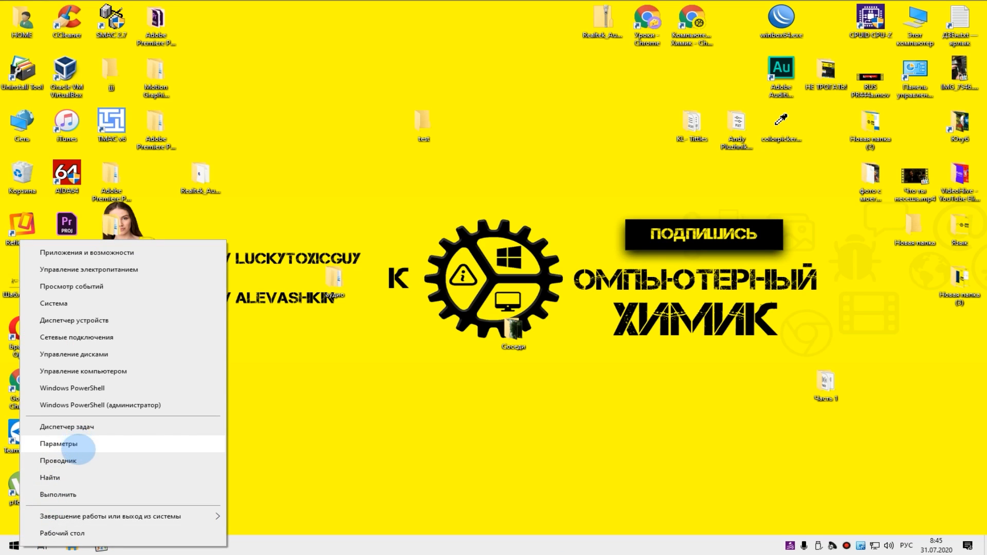
{"action": "left_click", "coordinate": [80, 443]}
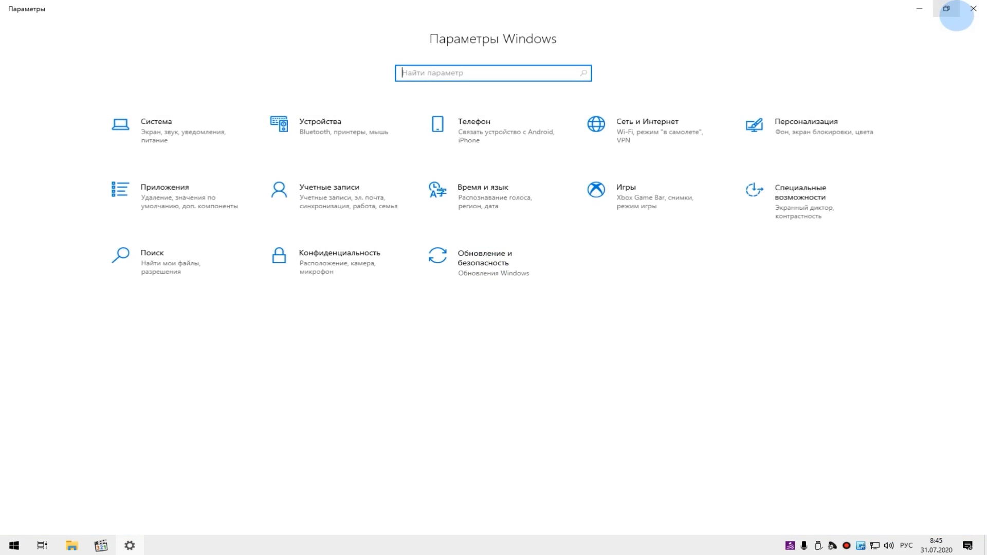
{"action": "left_click", "coordinate": [973, 8]}
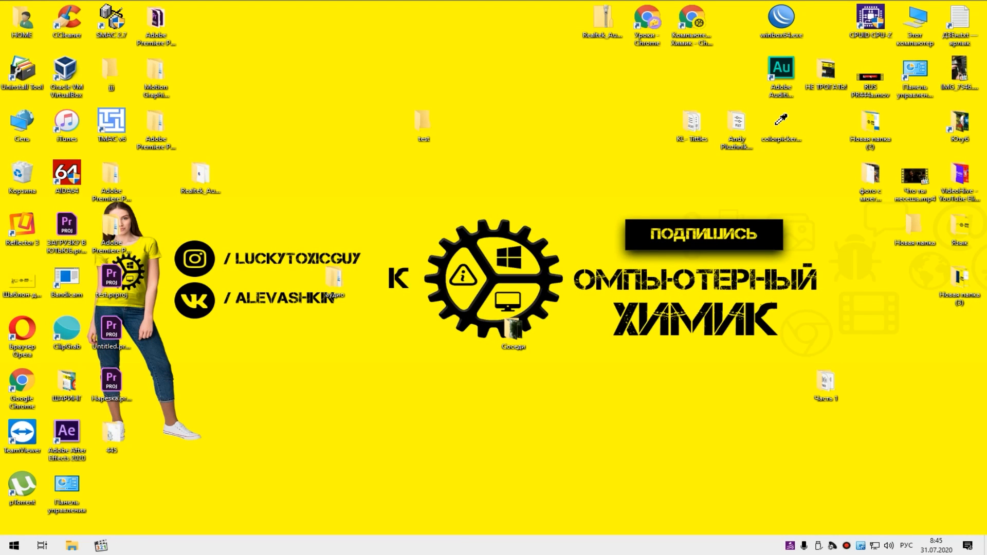
- Open the family and other users page of the Windows account settings and start adding a user for this computer
{"action": "key", "text": "super+i"}
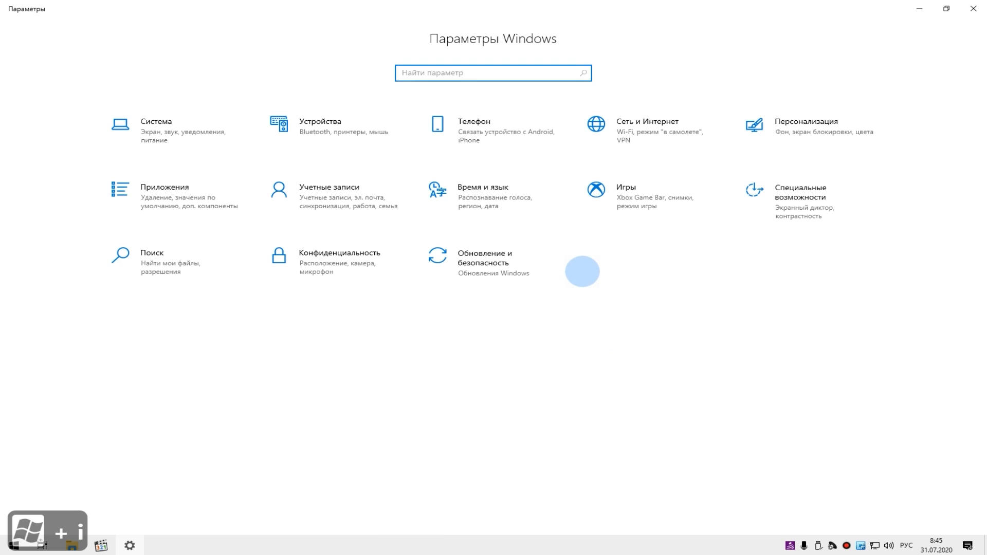
{"action": "left_click", "coordinate": [335, 206]}
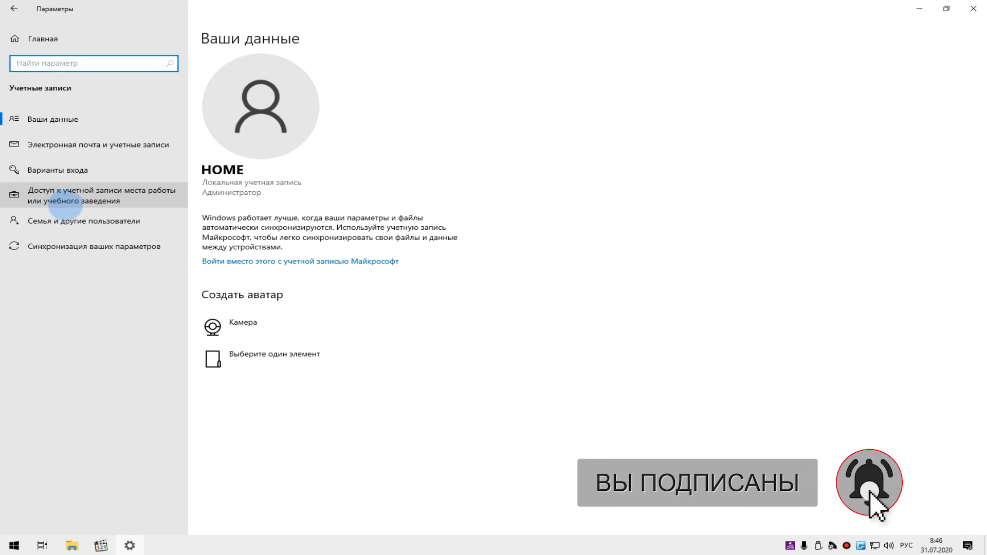
{"action": "left_click", "coordinate": [105, 221]}
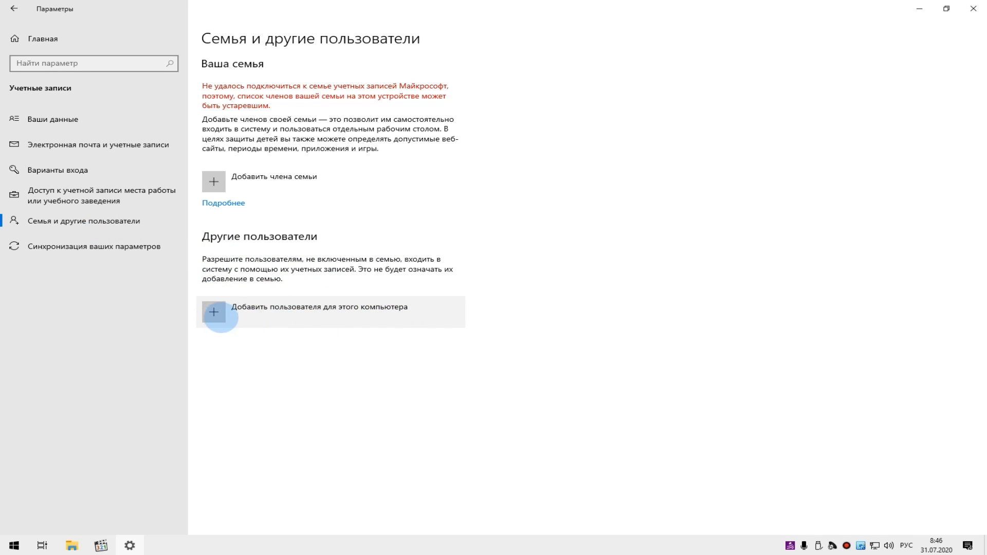
{"action": "left_click", "coordinate": [215, 313]}
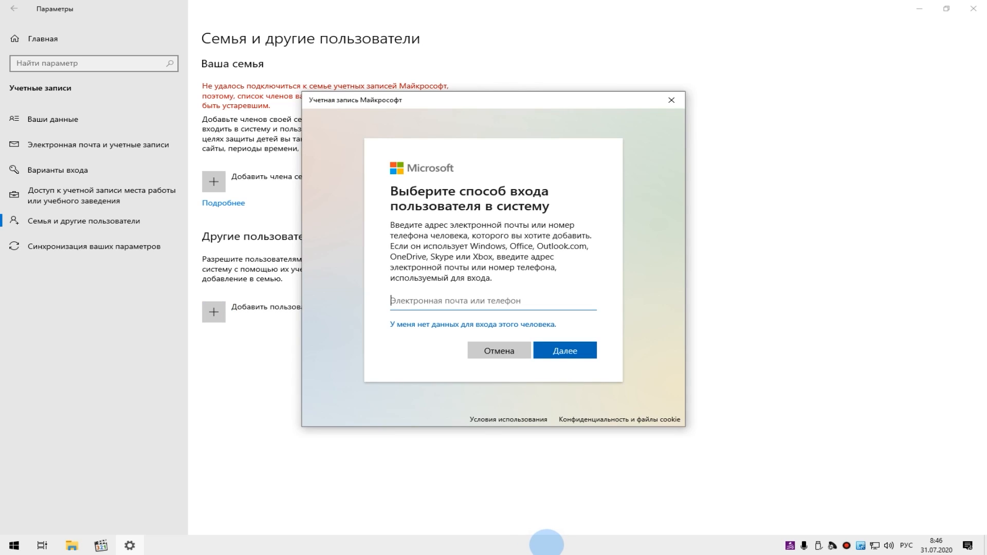
{"action": "key", "text": "F11"}
{"action": "key", "text": "F11"}
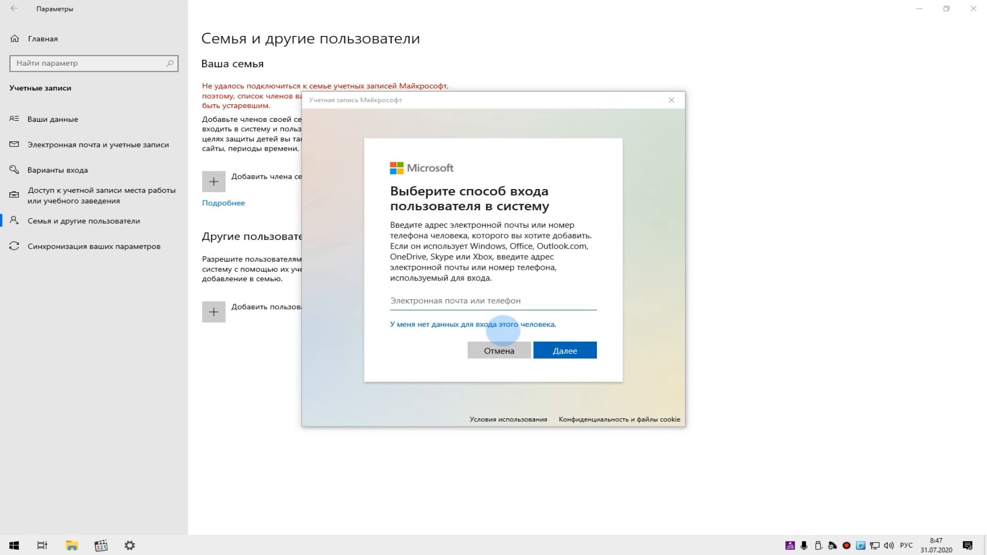
- State that the person has no sign-in data and choose to add a user without a Microsoft account
{"action": "left_click", "coordinate": [494, 327]}
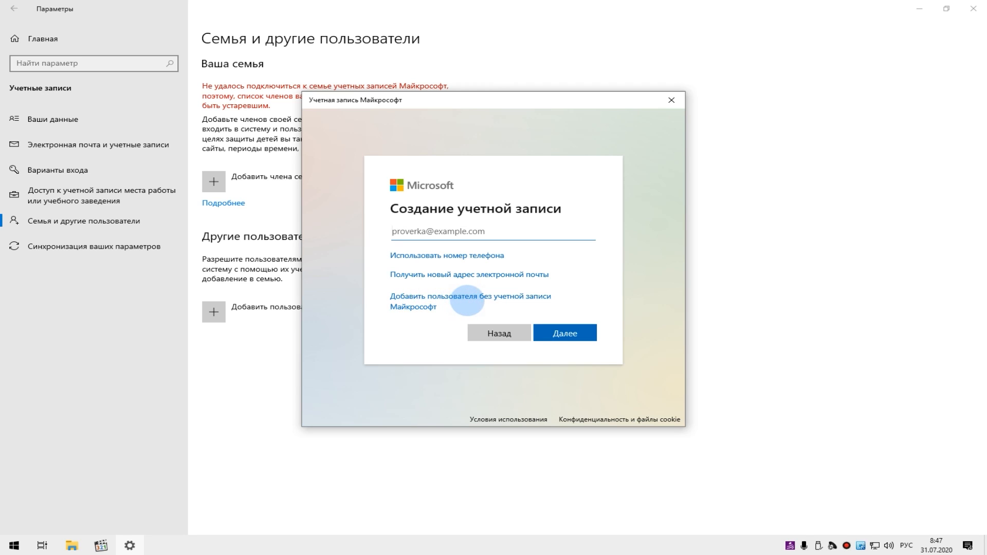
{"action": "left_click", "coordinate": [485, 298]}
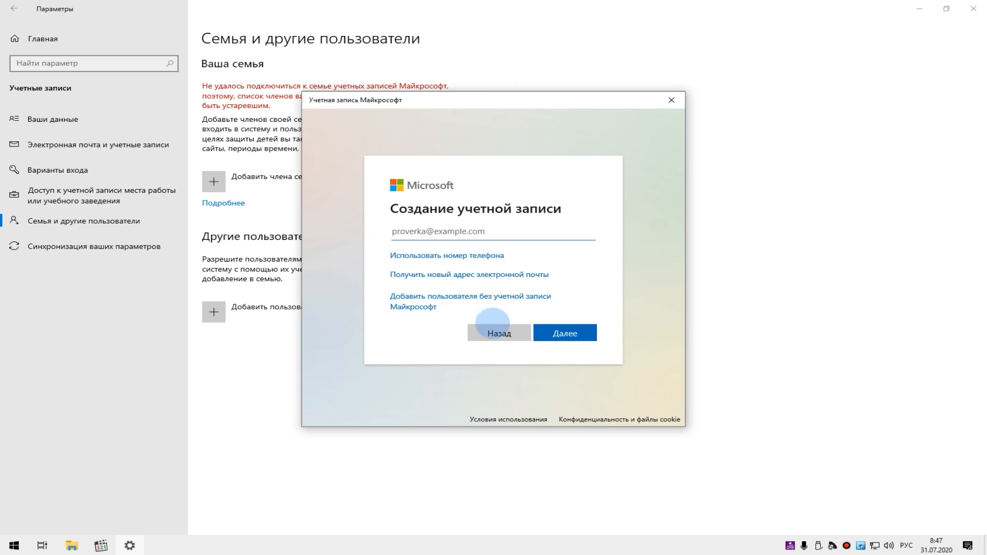
{"action": "left_click", "coordinate": [562, 332]}
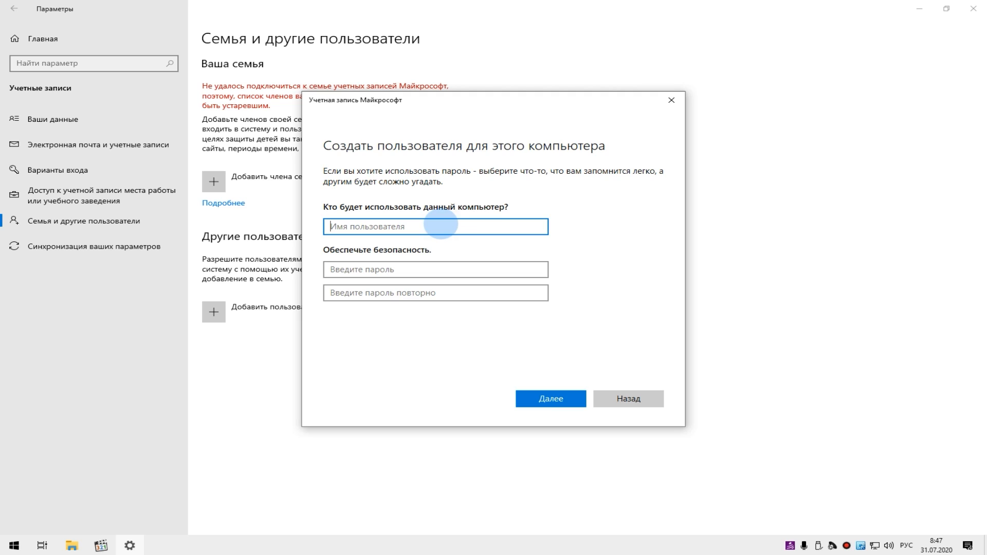
- Enter the new local user's name with the English keyboard layout, and fill in and repeat the account password
{"action": "key", "text": "alt+shift"}
{"action": "type", "text": "Maxim"}
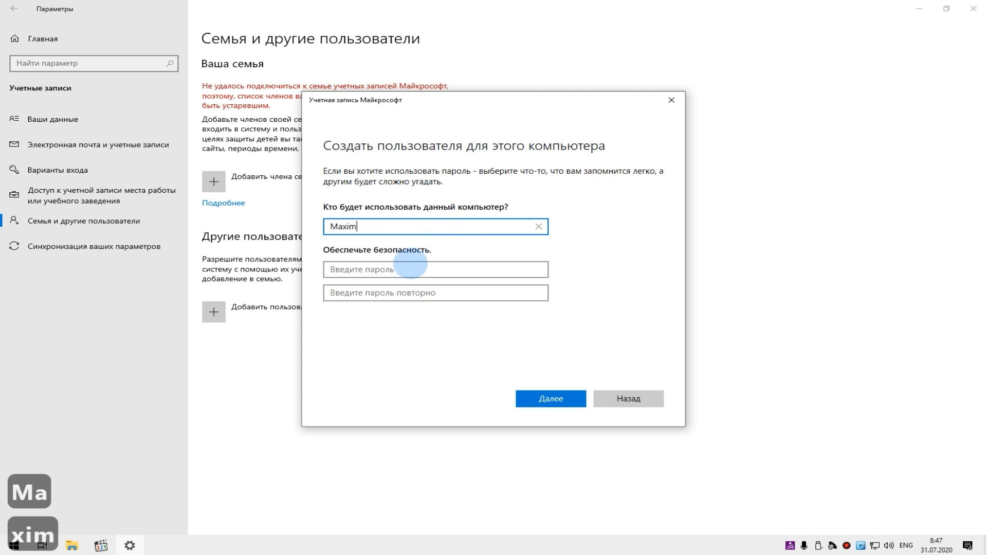
{"action": "left_click", "coordinate": [381, 269]}
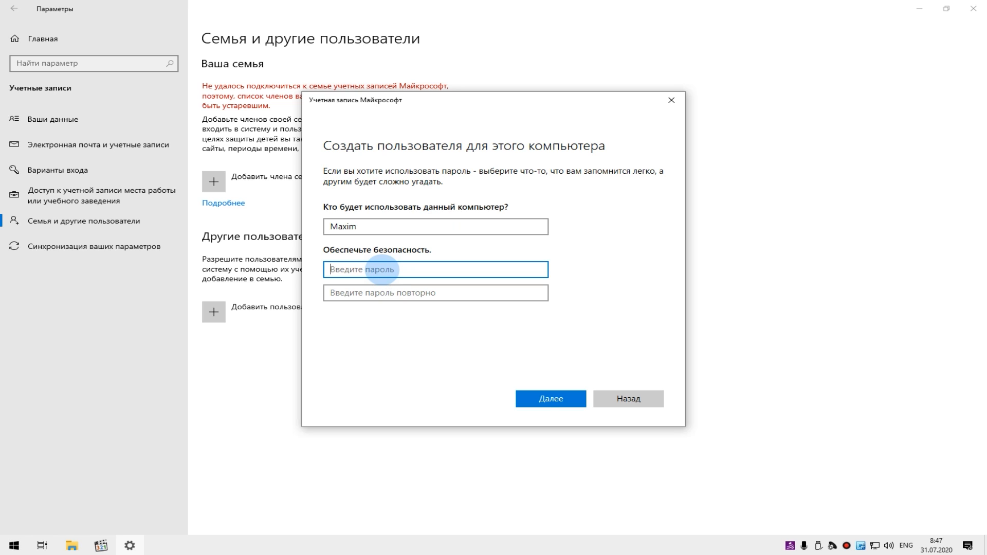
{"action": "type", "text": "123456"}
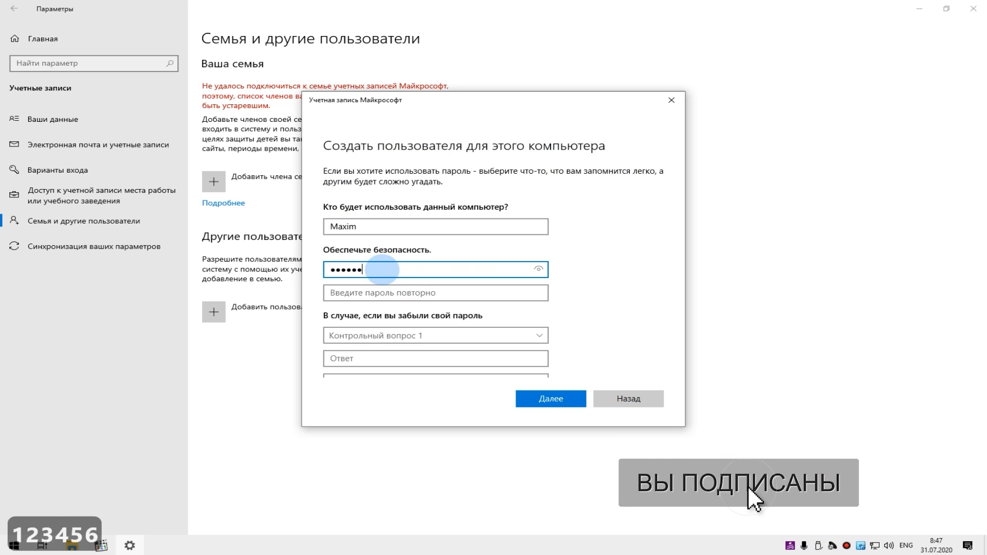
{"action": "left_click", "coordinate": [398, 292]}
{"action": "type", "text": "1234"}
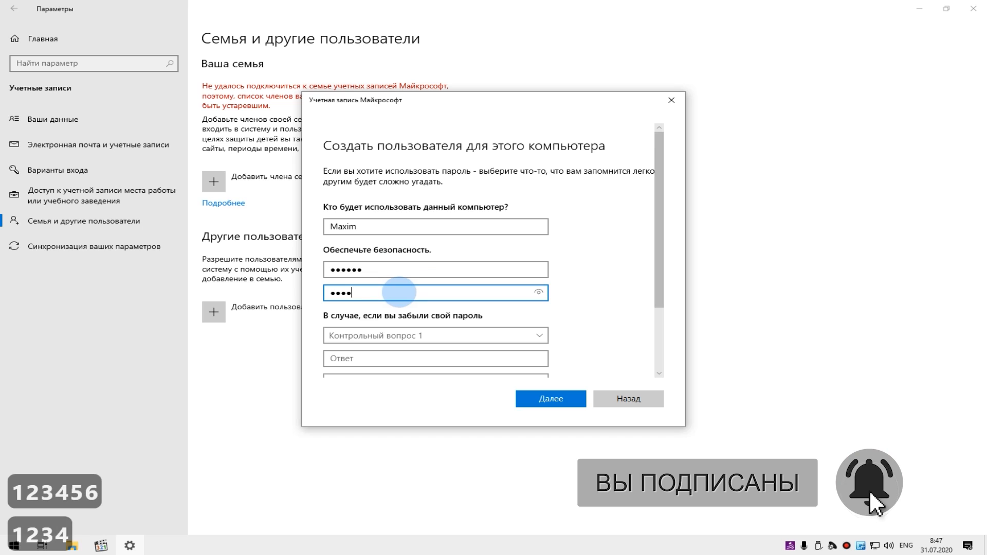
{"action": "type", "text": "56"}
{"action": "scroll", "coordinate": [617, 211], "scroll_direction": "down", "scroll_amount": 3}
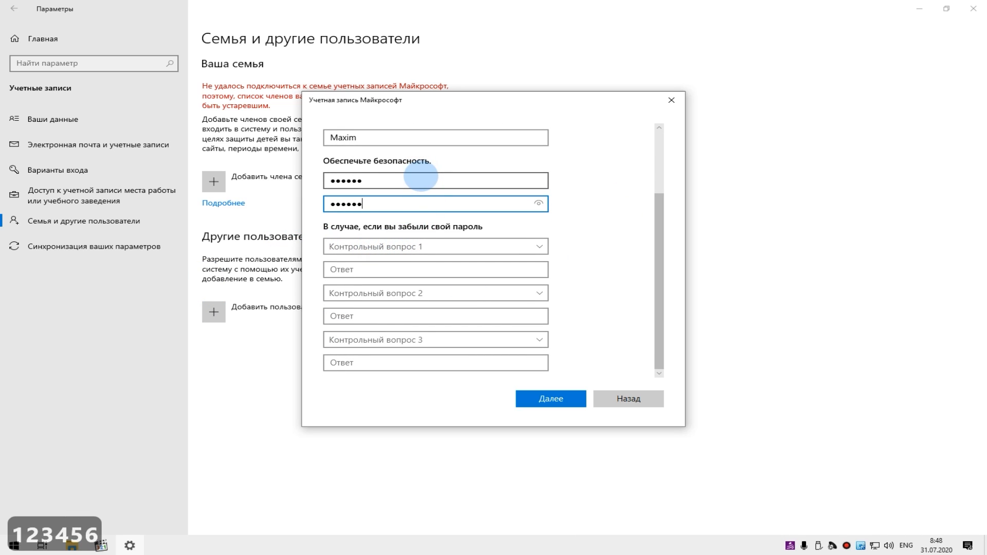
{"action": "left_click_drag", "start_coordinate": [418, 176], "coordinate": [313, 181]}
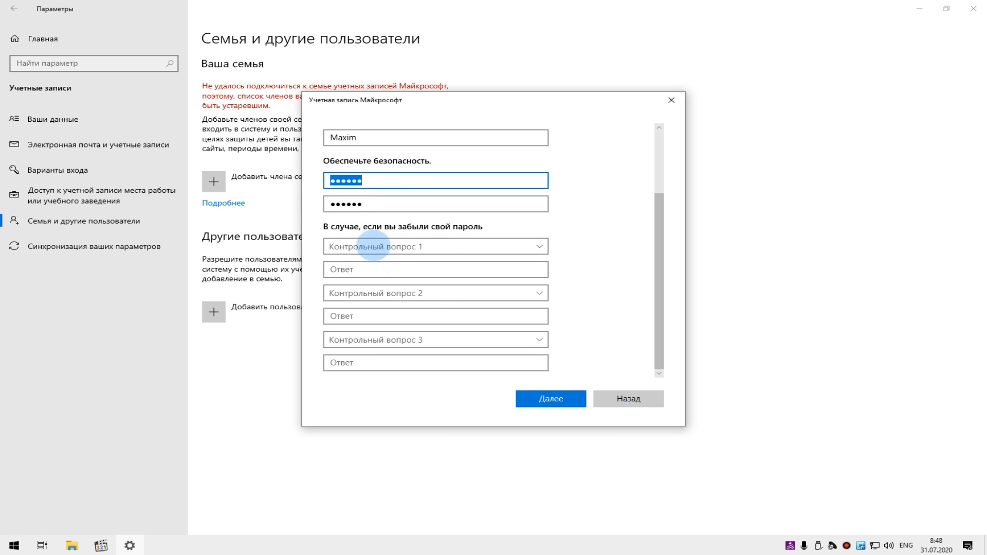
- Choose «Кличка первого домашнего животного?» as the first security question and enter its answer
{"action": "left_click", "coordinate": [371, 248]}
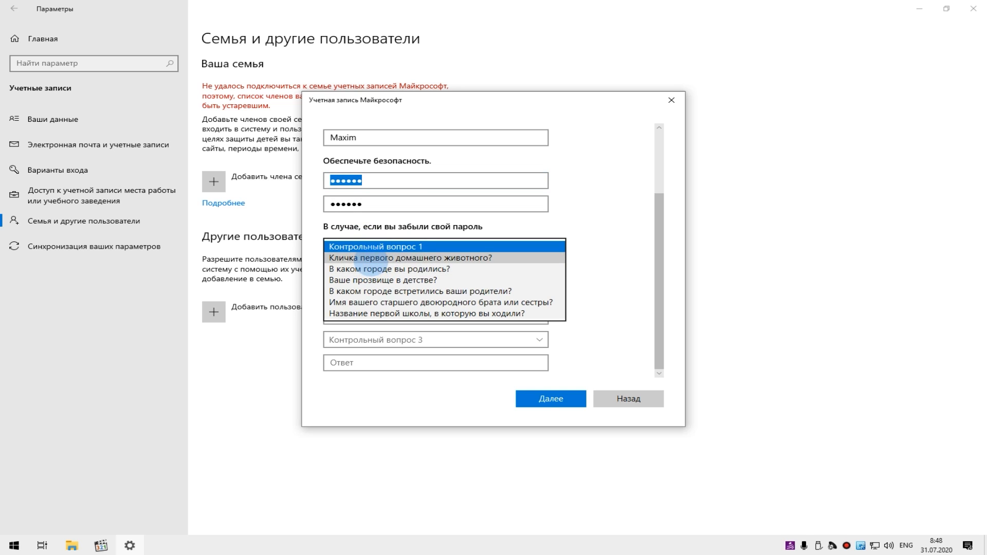
{"action": "left_click", "coordinate": [369, 258]}
{"action": "left_click", "coordinate": [358, 269]}
{"action": "type", "text": "1"}
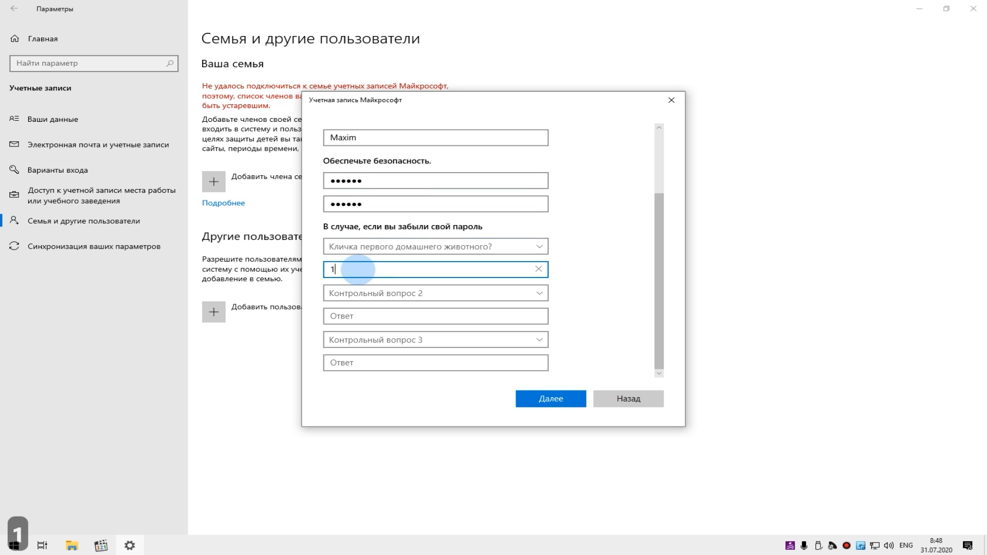
{"action": "type", "text": "23456"}
- Choose «В каком городе встретились ваши родители?» as the second security question and enter its answer
{"action": "left_click", "coordinate": [358, 293]}
{"action": "left_click", "coordinate": [359, 309]}
{"action": "left_click", "coordinate": [358, 315]}
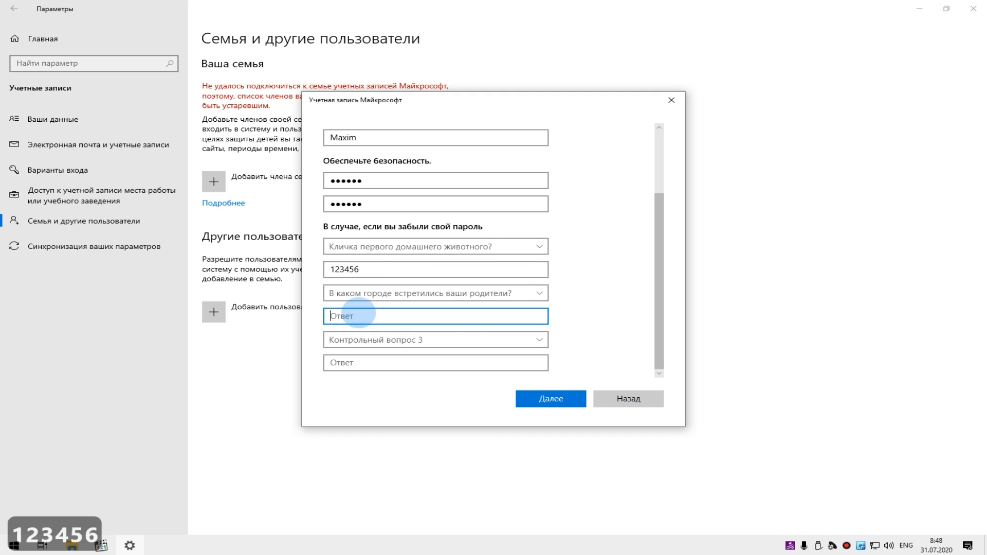
- Choose «Название первой школы, в которую вы ходили?» as the third security question, enter its answer and create the user
{"action": "type", "text": "123456"}
{"action": "left_click", "coordinate": [358, 339]}
{"action": "left_click", "coordinate": [359, 355]}
{"action": "left_click", "coordinate": [358, 363]}
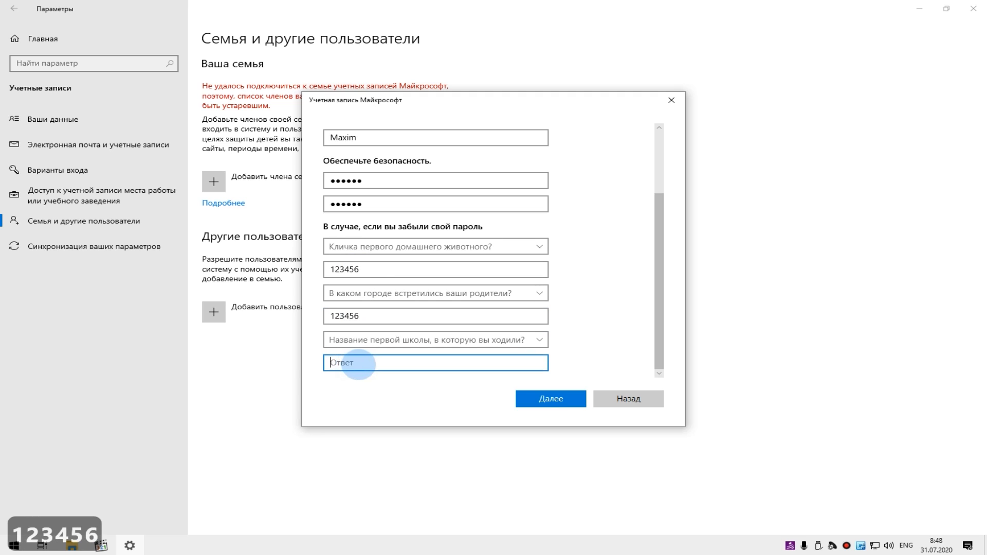
{"action": "type", "text": "123456"}
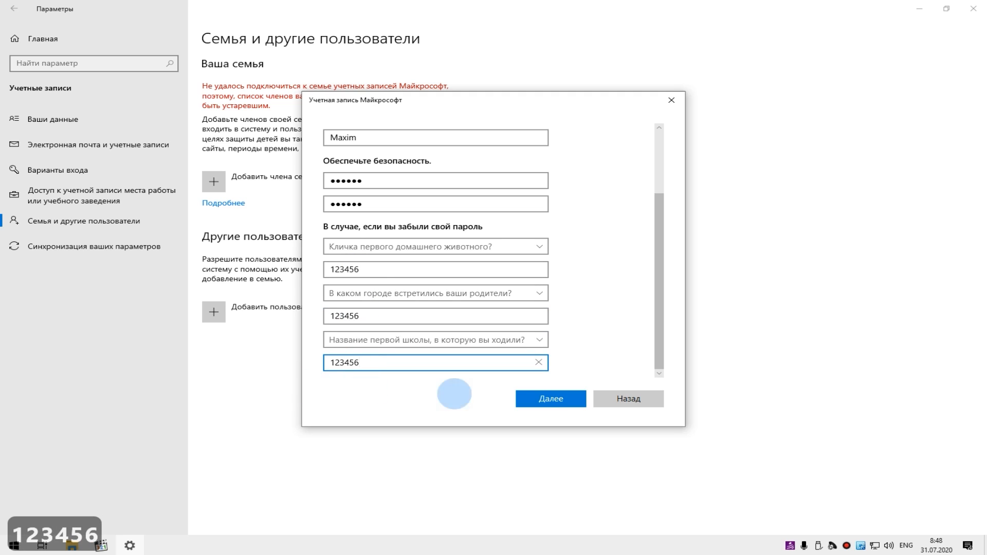
{"action": "left_click", "coordinate": [551, 397]}
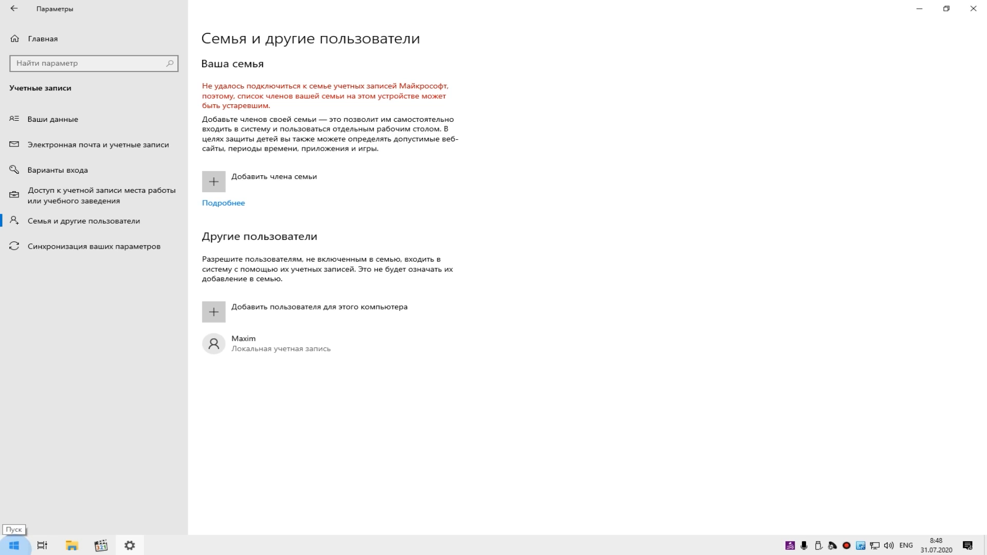
- Open Windows PowerShell with administrator rights and move its window closer to the middle of the screen
{"action": "right_click", "coordinate": [14, 545]}
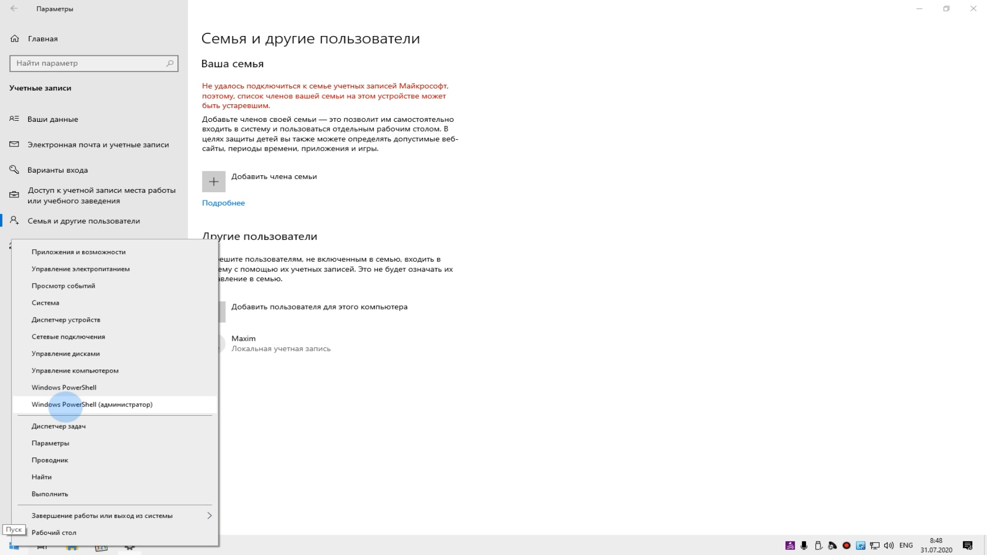
{"action": "left_click", "coordinate": [124, 404]}
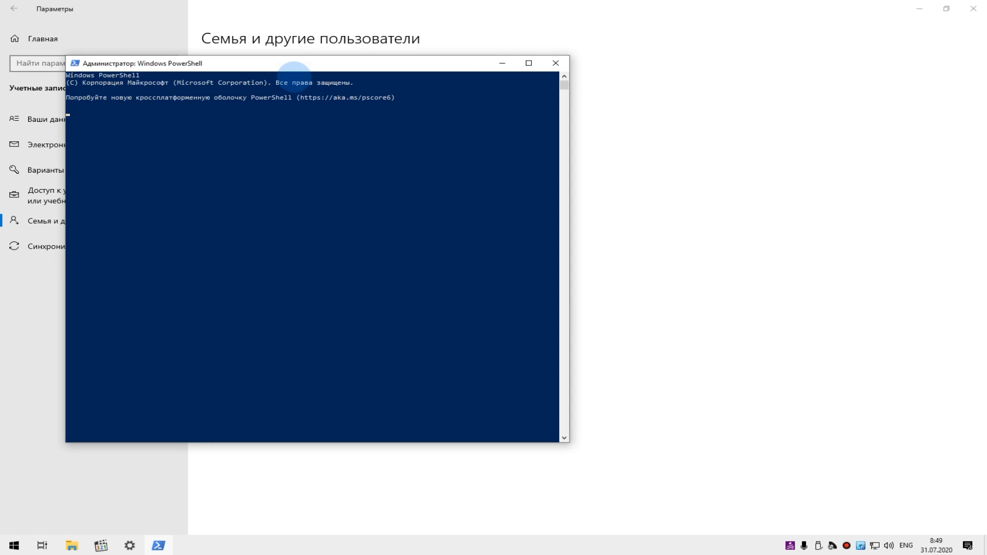
{"action": "left_click_drag", "start_coordinate": [294, 69], "coordinate": [483, 92]}
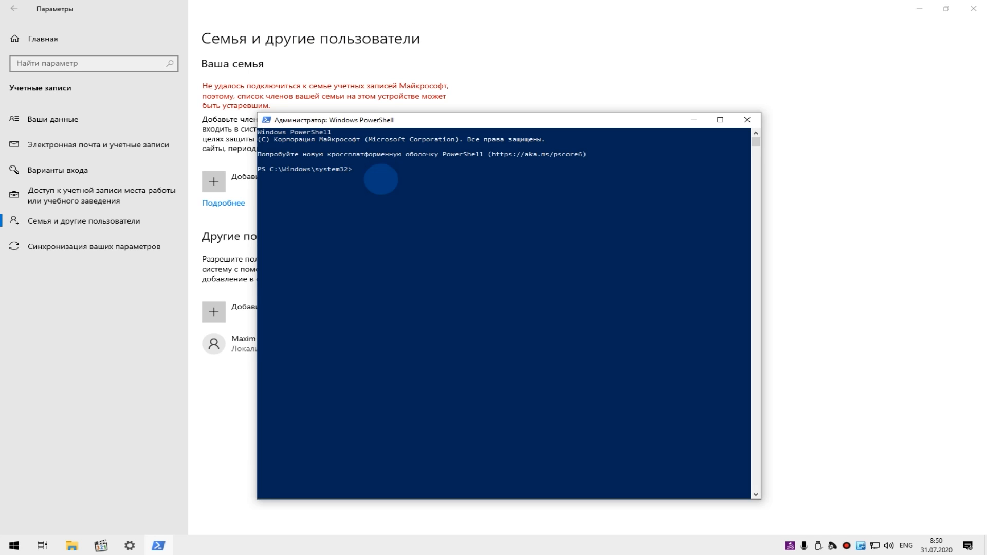
- Write a net user command containing the second local account's user name and its account password
{"action": "left_click", "coordinate": [374, 174]}
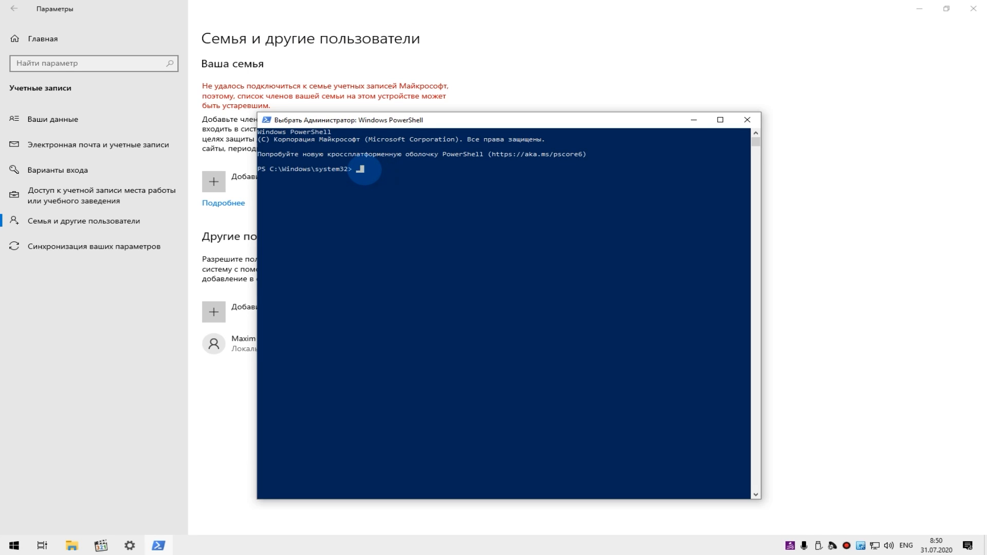
{"action": "type", "text": "net user"}
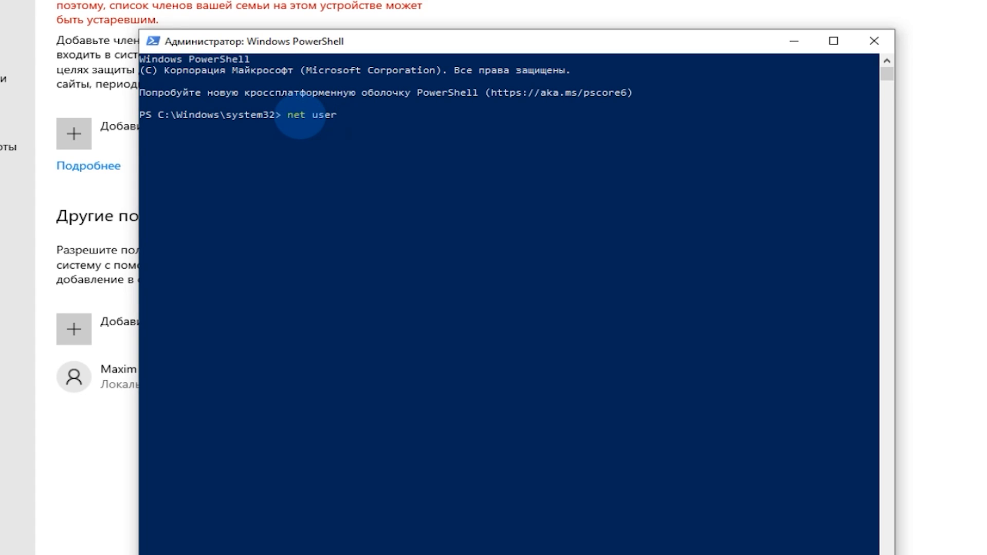
{"action": "type", "text": "Maxim1"}
{"action": "type", "text": "123456 /add"}
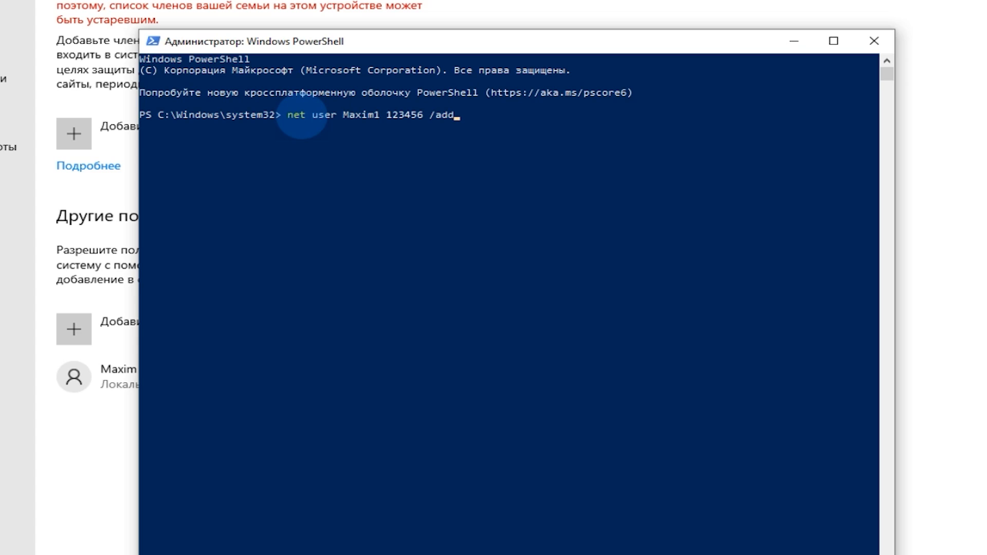
- Run the prepared net user command with /add and check the accounts offered for switching users
{"action": "key", "text": "Return"}
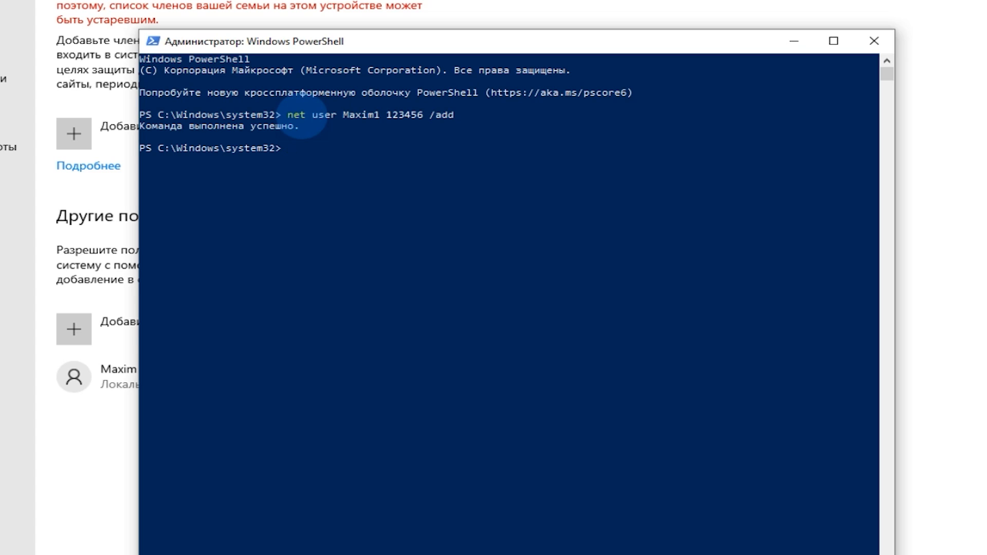
{"action": "right_click", "coordinate": [14, 545]}
{"action": "left_click", "coordinate": [15, 545]}
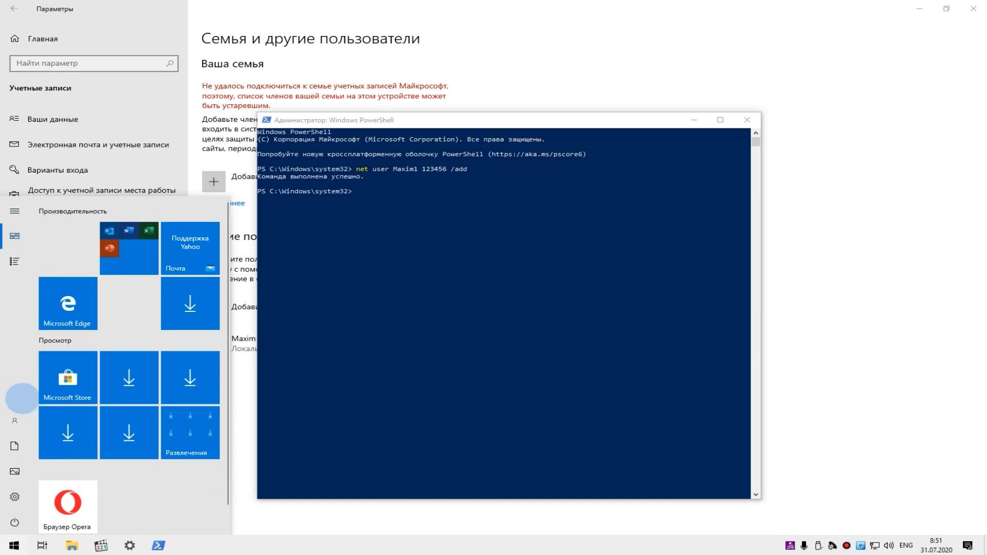
{"action": "left_click", "coordinate": [15, 420]}
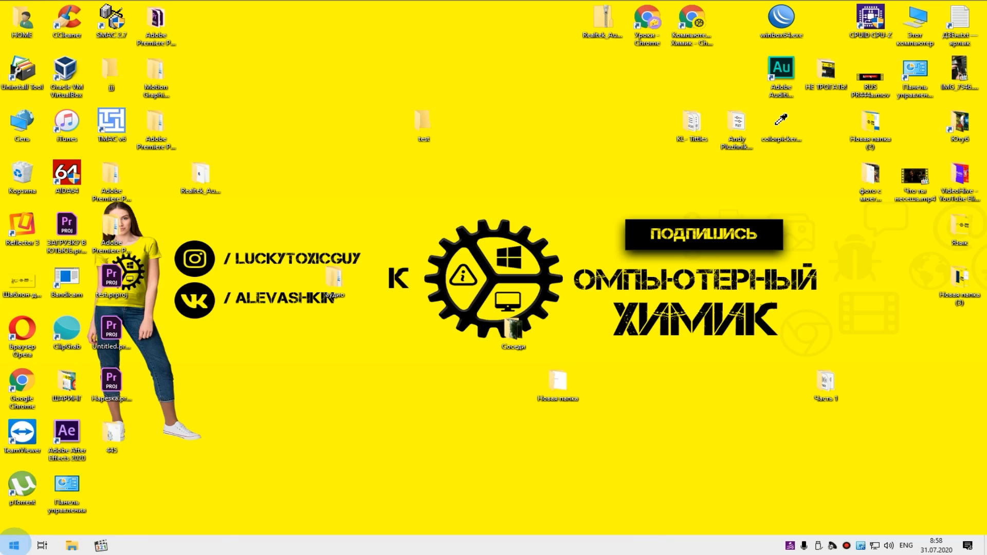
- Open Windows PowerShell with administrator rights
{"action": "right_click", "coordinate": [12, 545]}
{"action": "left_click", "coordinate": [83, 402]}
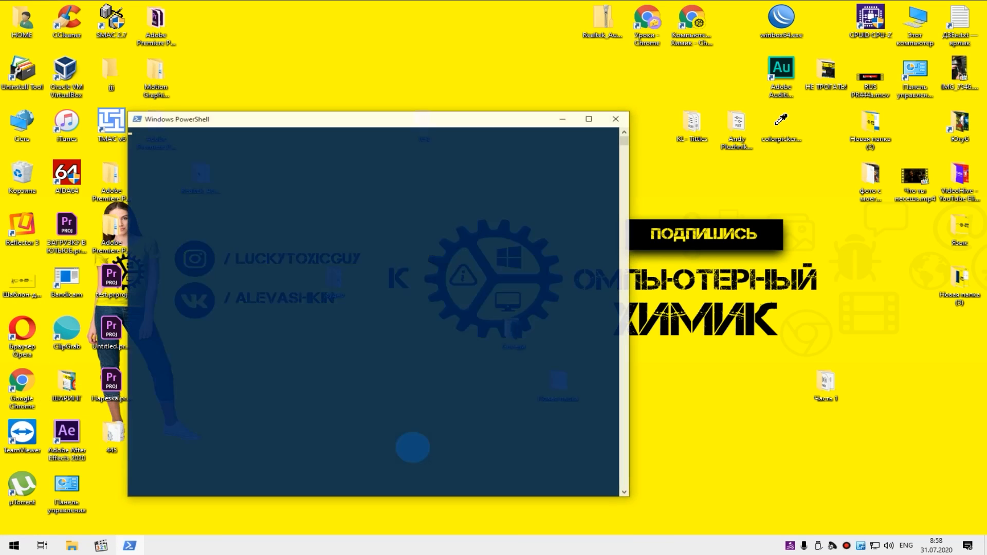
{"action": "type", "text": "net sue"}
{"action": "key", "text": "Return"}
{"action": "key", "text": "Return"}
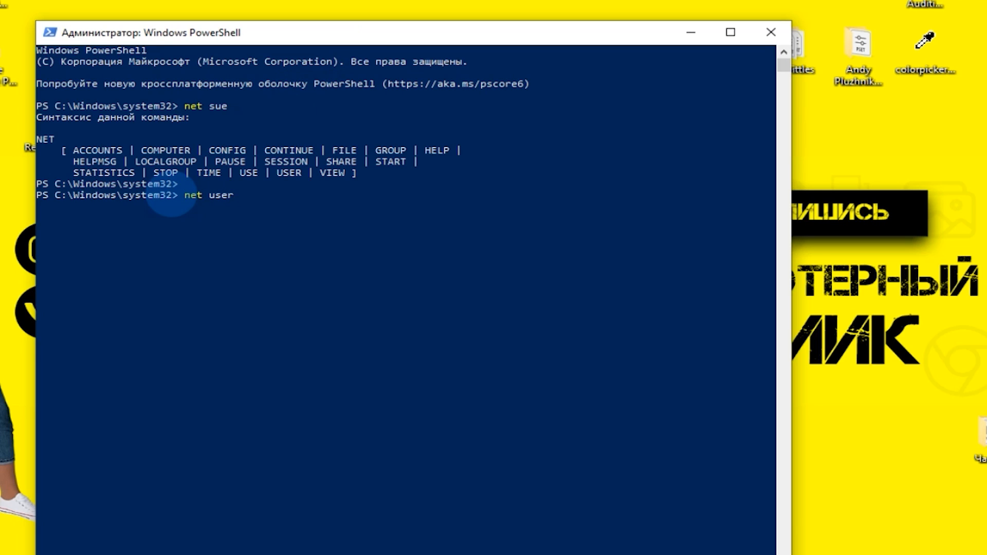
- List the computer's user accounts with the net users command and examine the account names
{"action": "type", "text": "net users"}
{"action": "key", "text": "Return"}
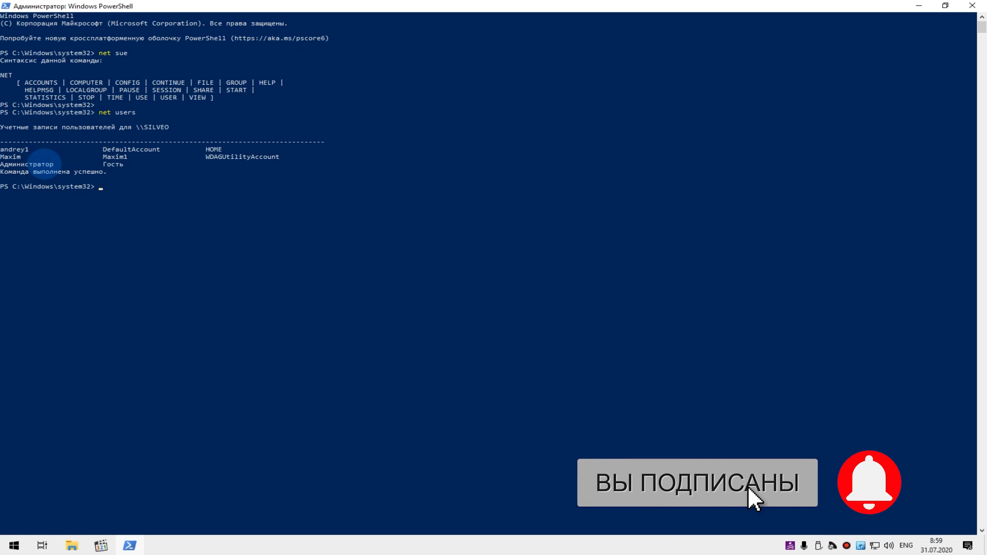
{"action": "left_click", "coordinate": [39, 164]}
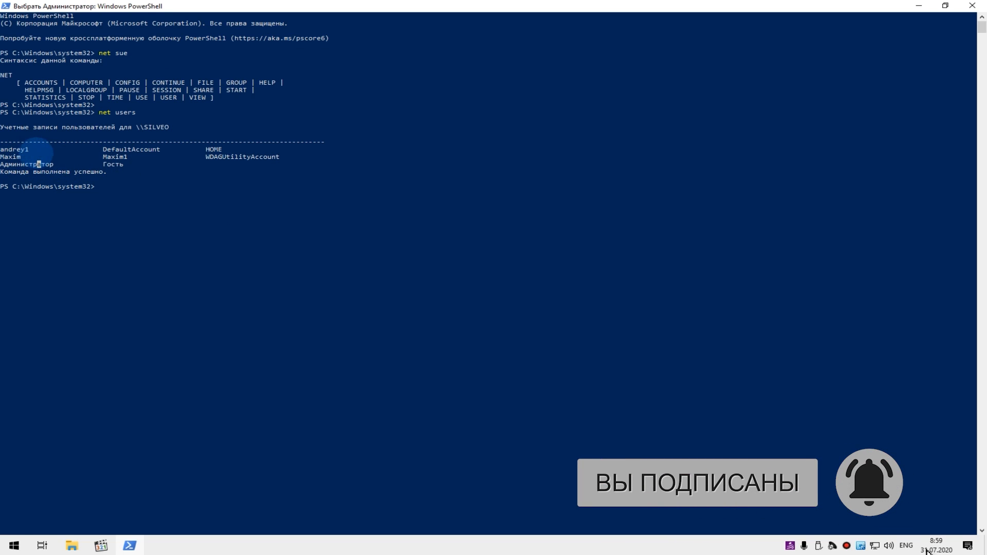
{"action": "left_click", "coordinate": [14, 157]}
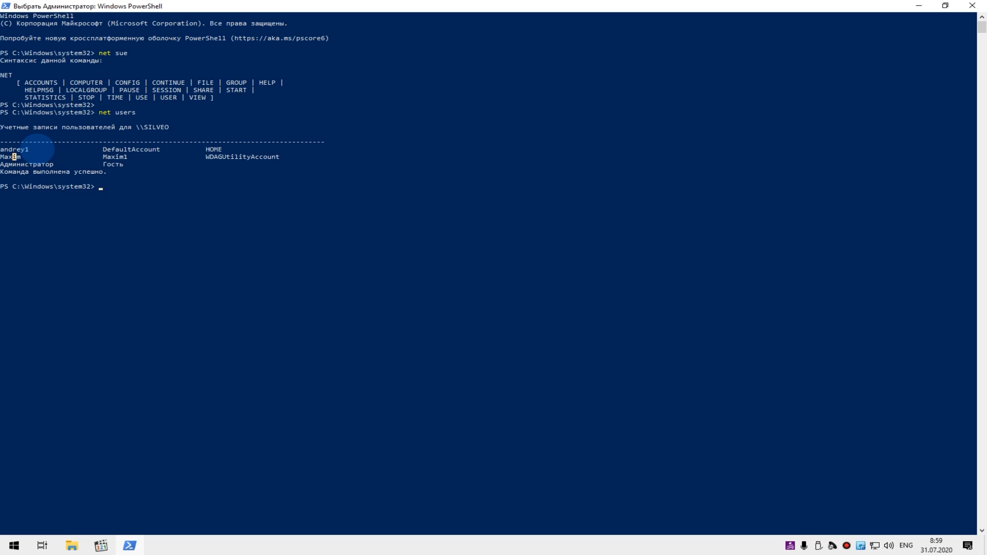
{"action": "left_click", "coordinate": [597, 549]}
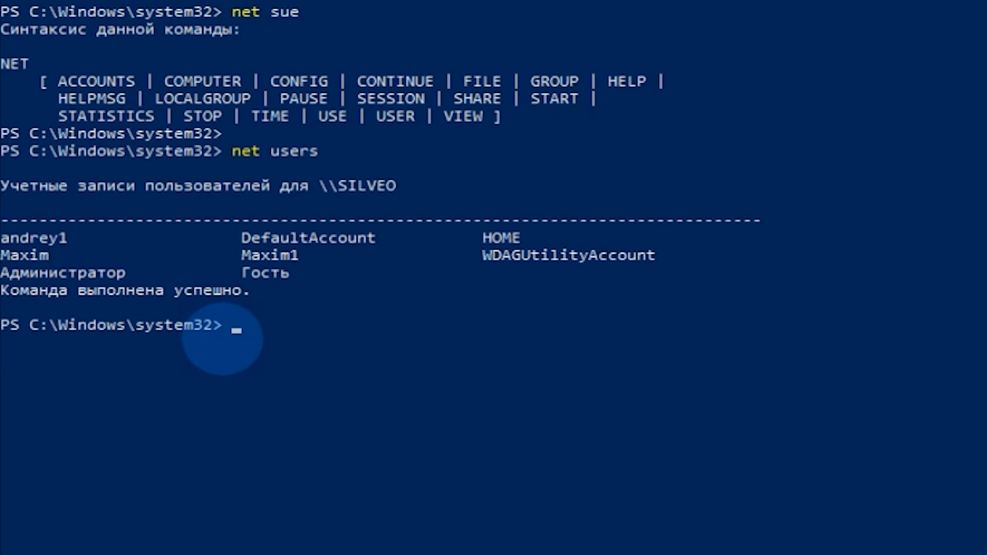
- Delete the first account in the list with a net user command using the /delete option
{"action": "type", "text": "net user"}
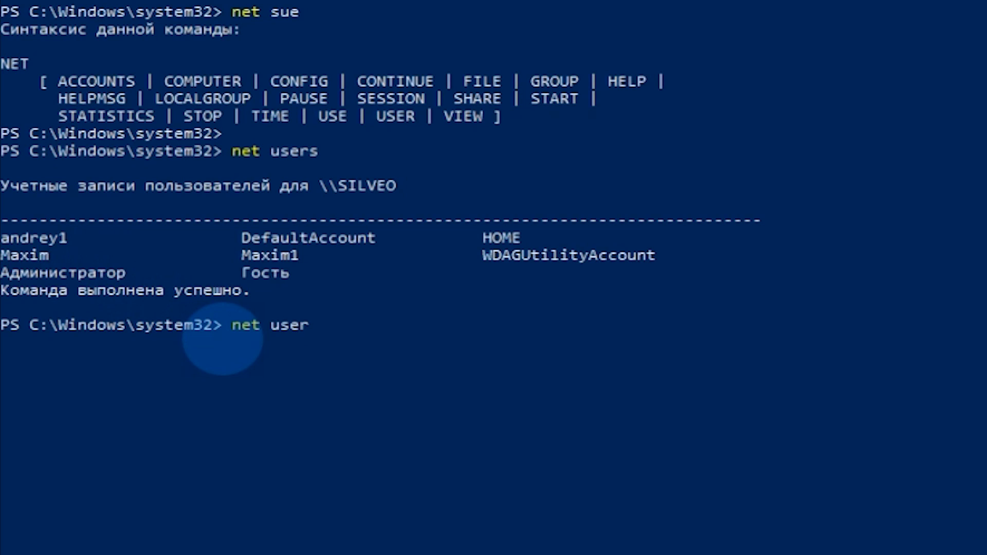
{"action": "type", "text": " andrey1"}
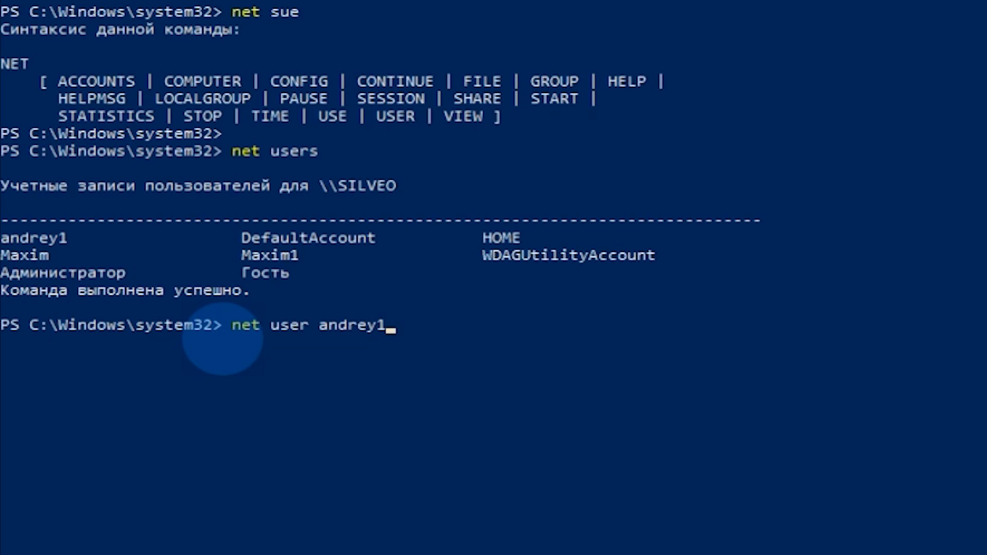
{"action": "type", "text": " /delete"}
{"action": "key", "text": "Return"}
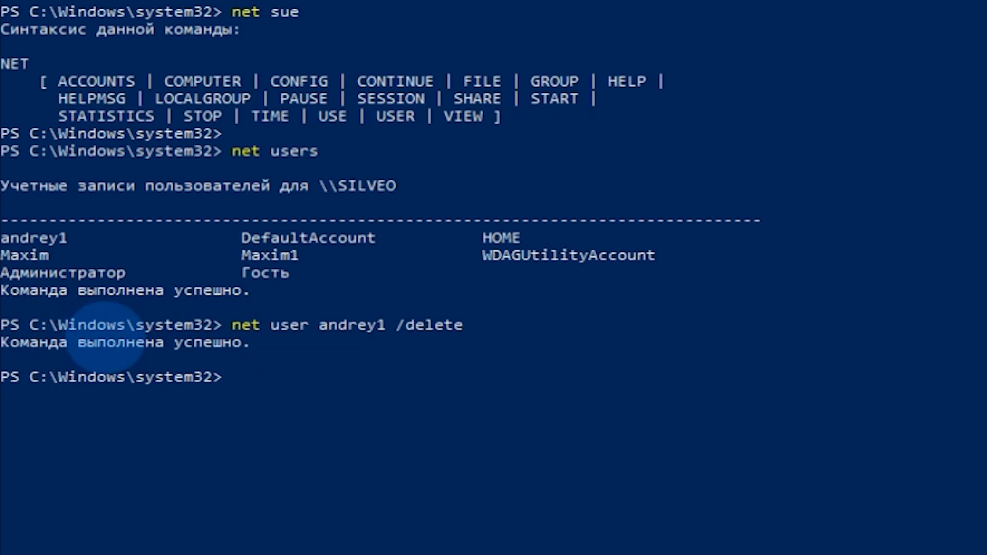
- Check which accounts are offered for switching users, and close the PowerShell session
{"action": "left_click", "coordinate": [15, 544]}
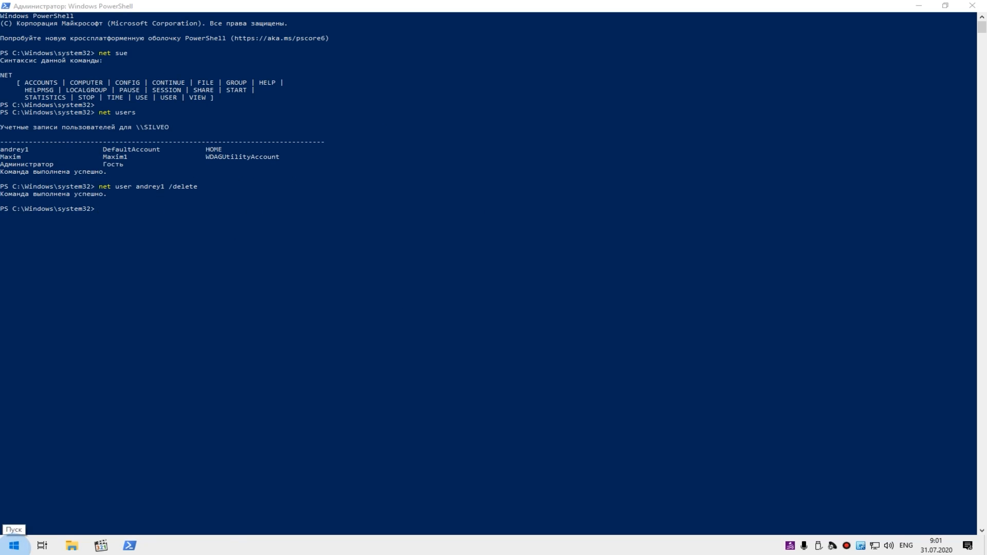
{"action": "left_click", "coordinate": [14, 420]}
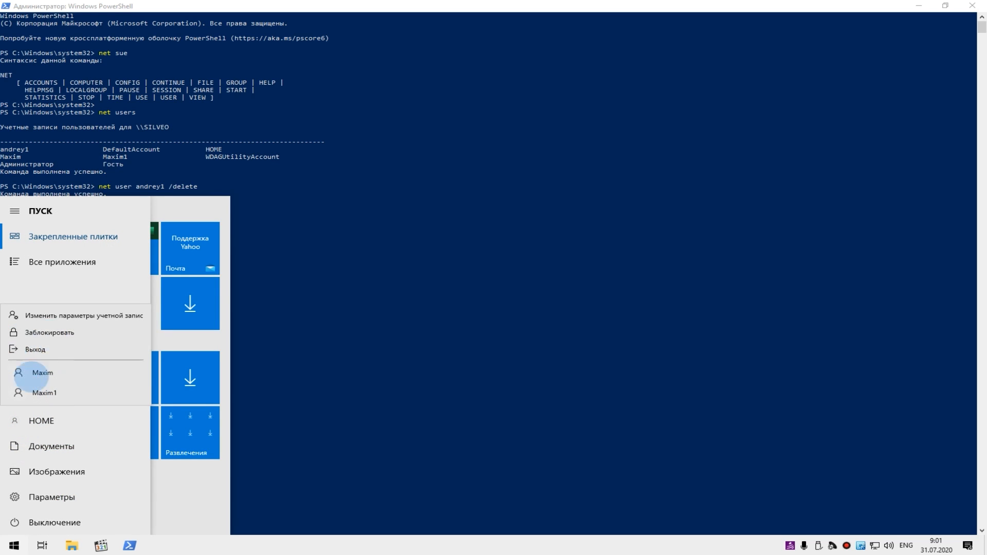
{"action": "left_click", "coordinate": [133, 218]}
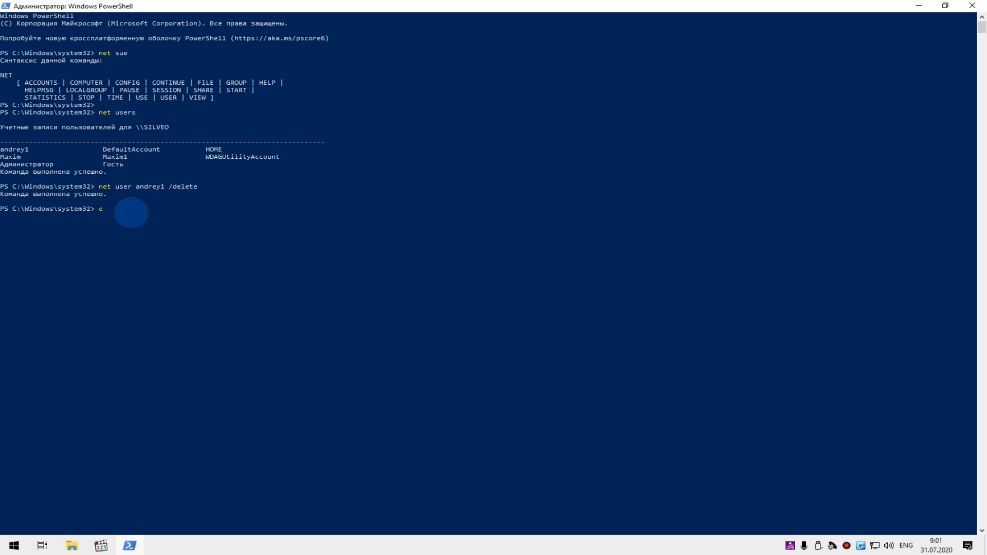
{"action": "key", "text": "Return"}
{"action": "key", "text": "F11"}
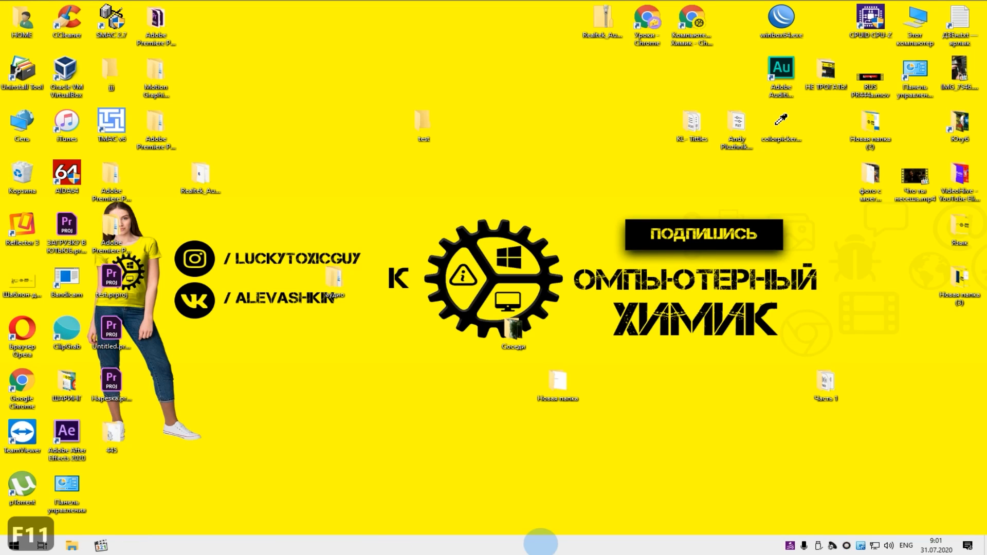
- Delete the second local account listed under «Другие пользователи» in the «Семья и другие пользователи» account settings
{"action": "right_click", "coordinate": [14, 545]}
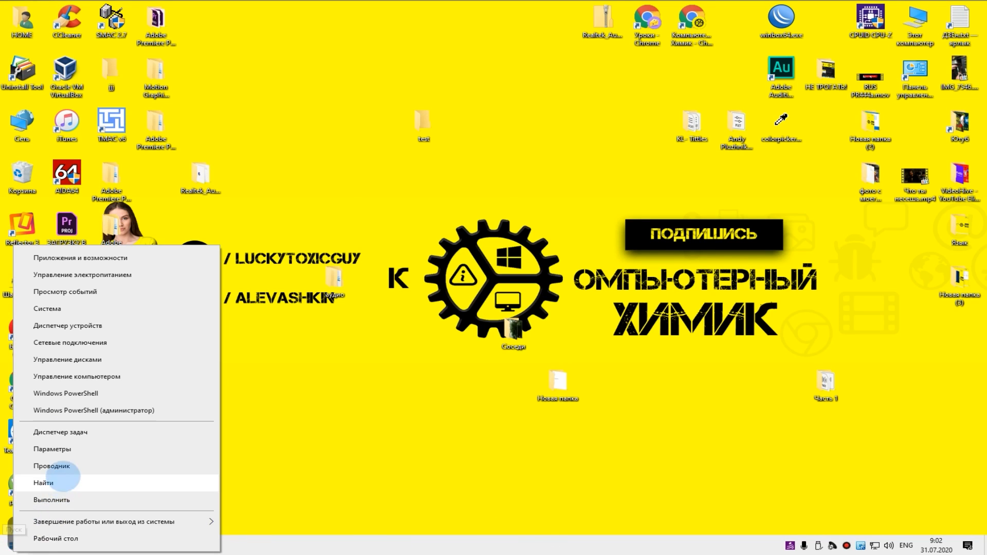
{"action": "left_click", "coordinate": [66, 458]}
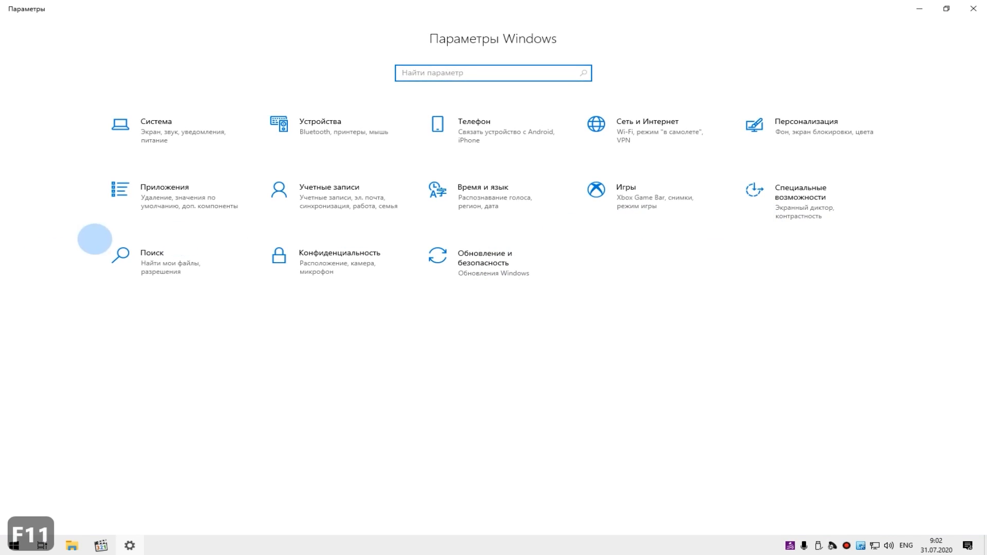
{"action": "left_click", "coordinate": [373, 208]}
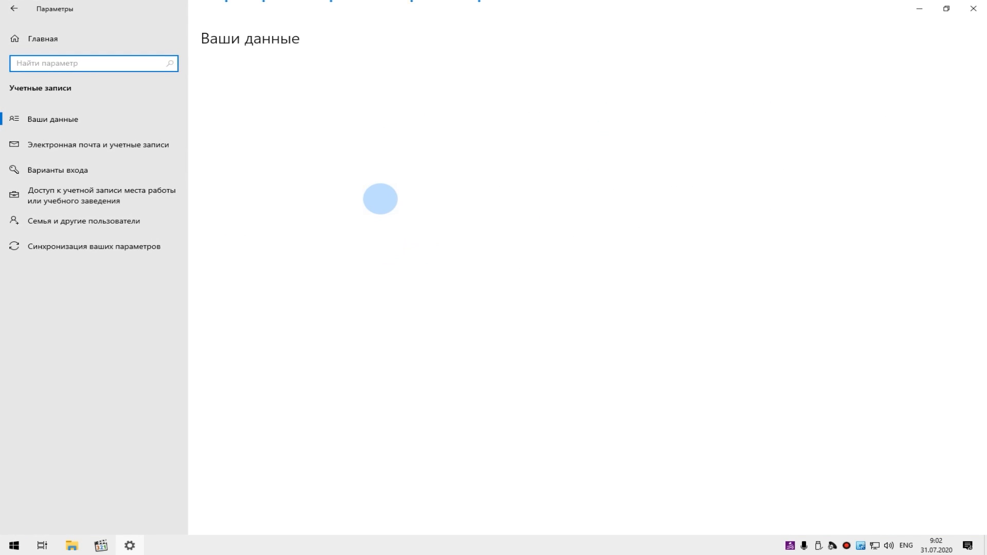
{"action": "key", "text": "F11"}
{"action": "left_click", "coordinate": [106, 221]}
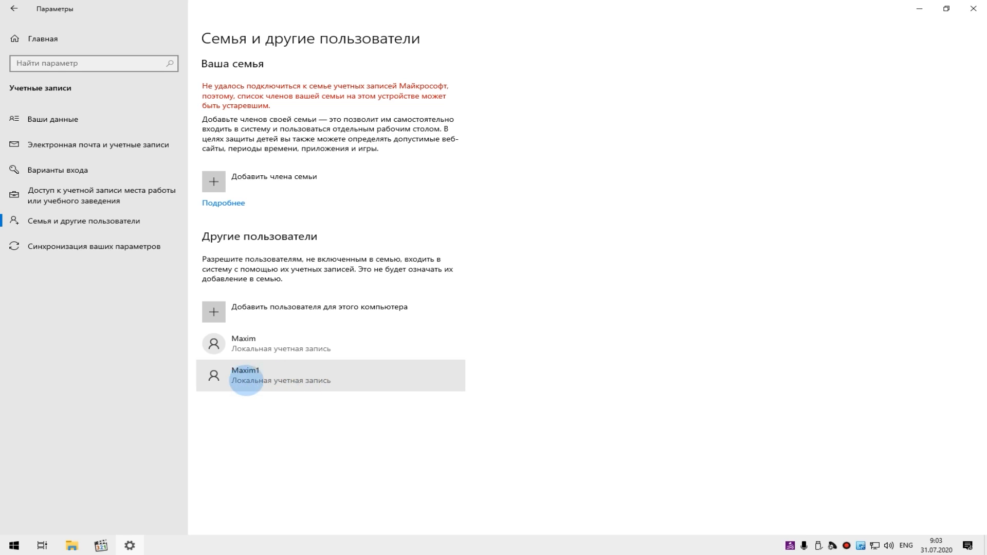
{"action": "left_click", "coordinate": [289, 380]}
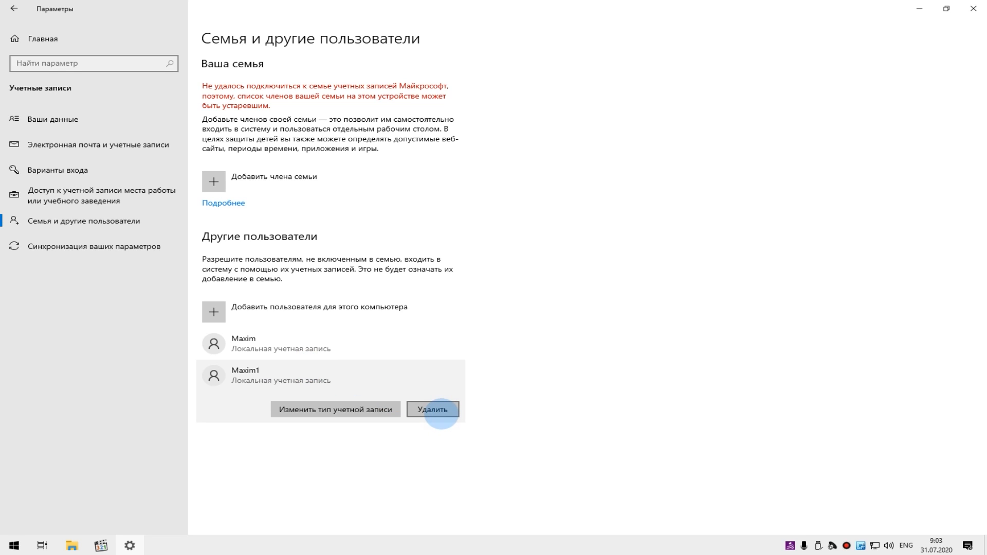
{"action": "left_click", "coordinate": [441, 409]}
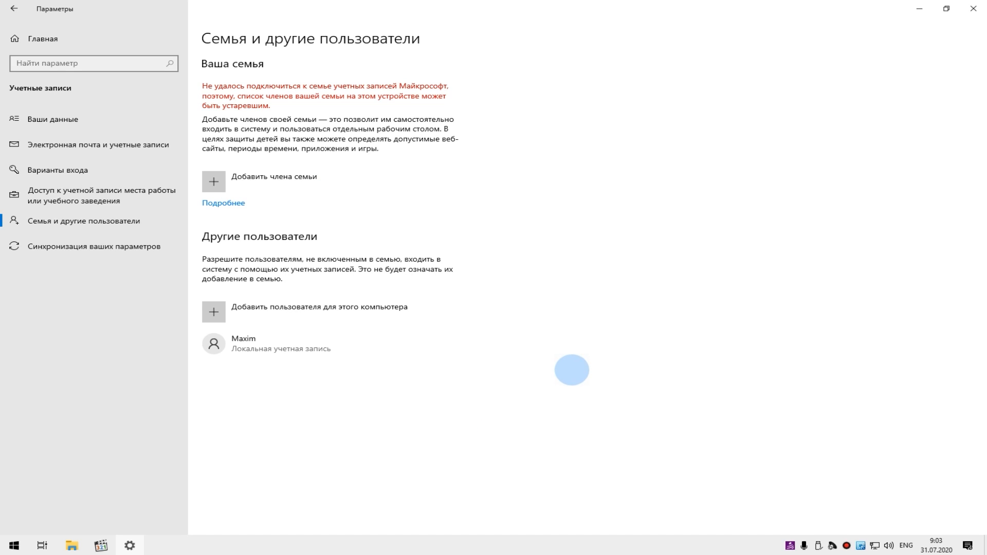
- Check the accounts offered for switching users after the deletion in the account settings
{"action": "left_click", "coordinate": [14, 545]}
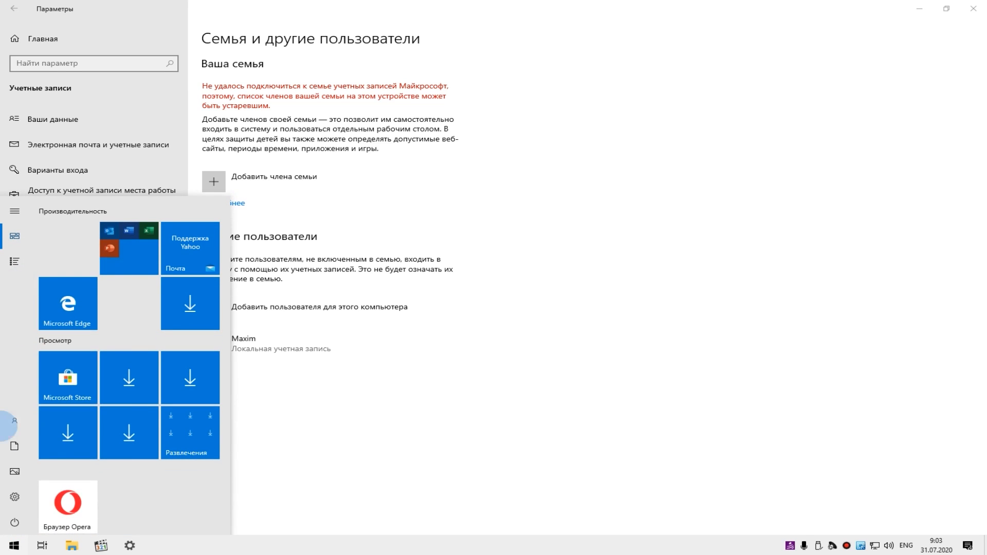
{"action": "left_click", "coordinate": [17, 419]}
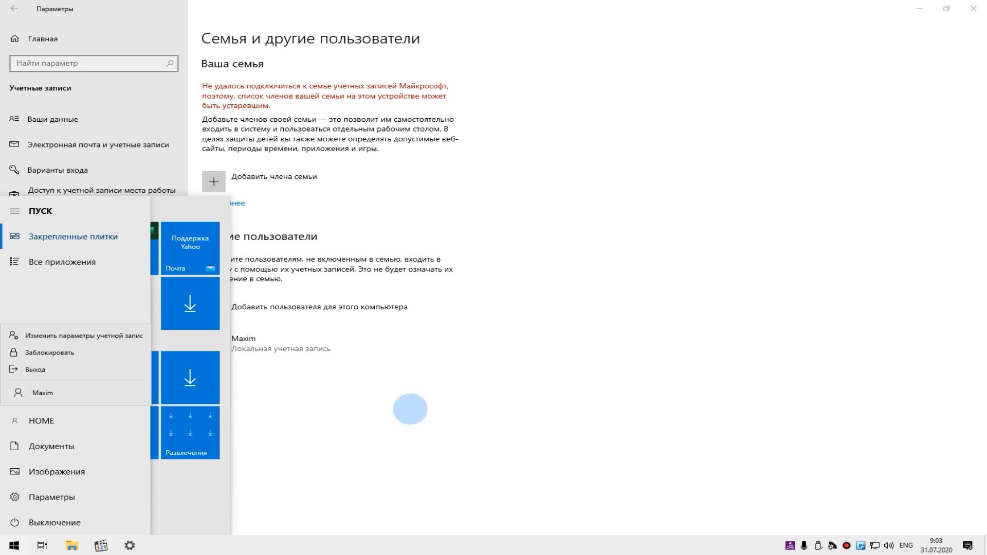
{"action": "key", "text": "F11"}
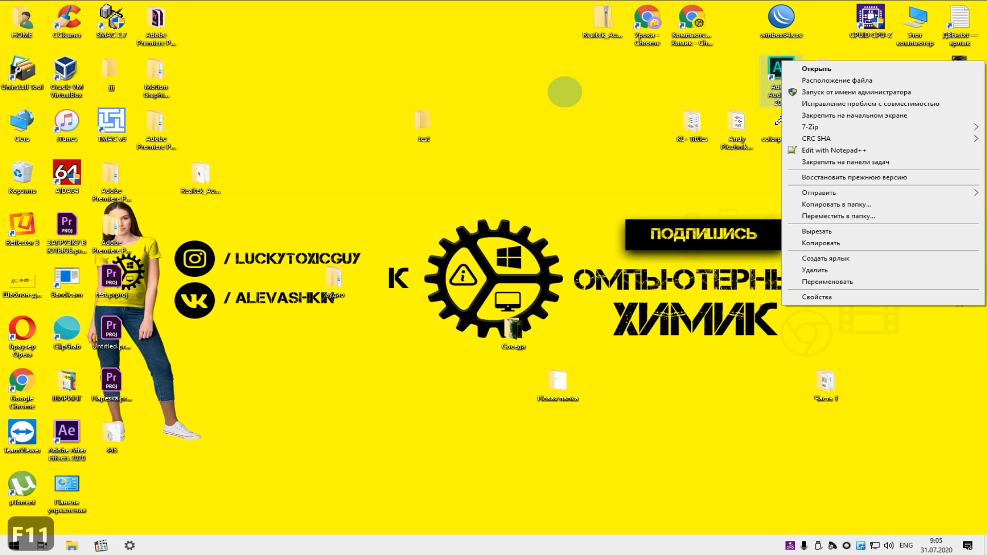
{"action": "left_click", "coordinate": [565, 92]}
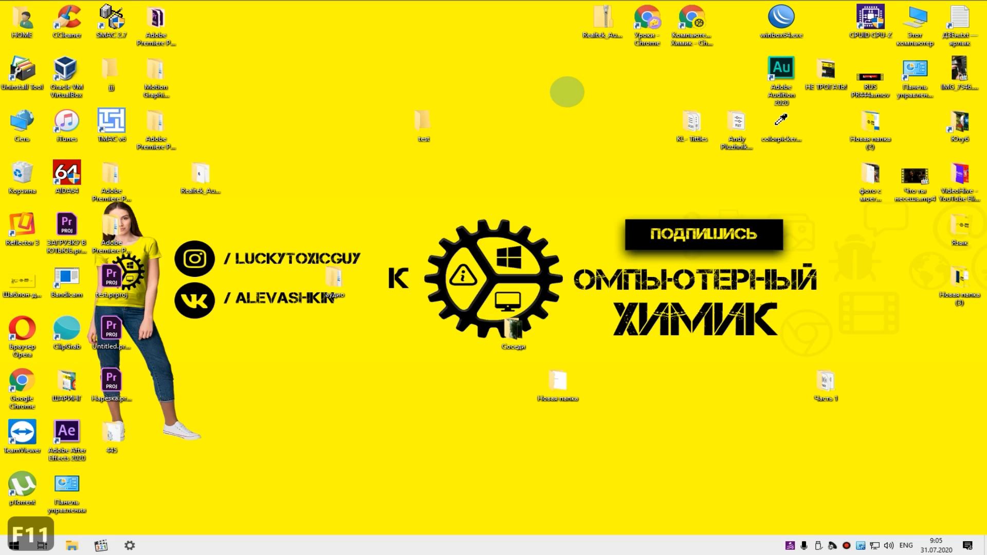
{"action": "right_click", "coordinate": [782, 72]}
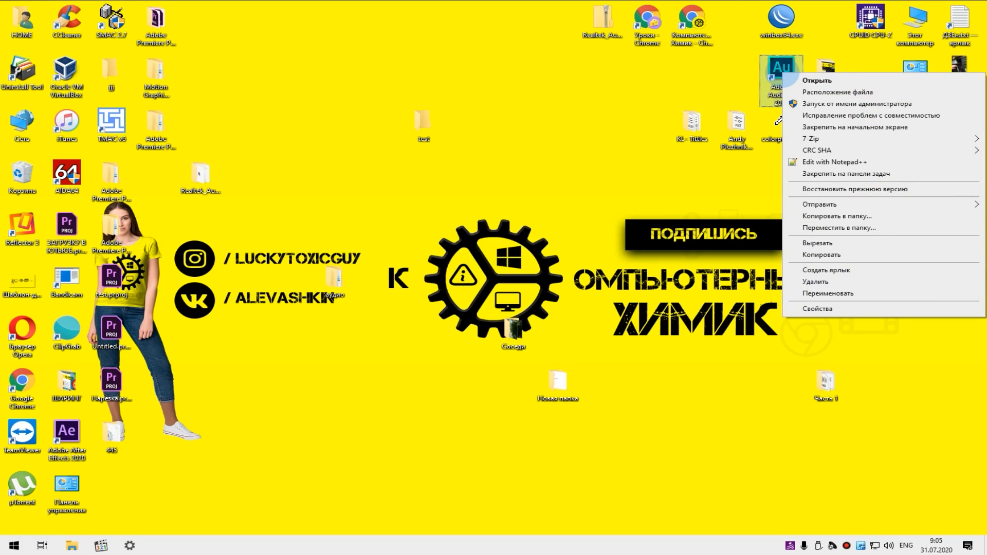
{"action": "left_click", "coordinate": [528, 137]}
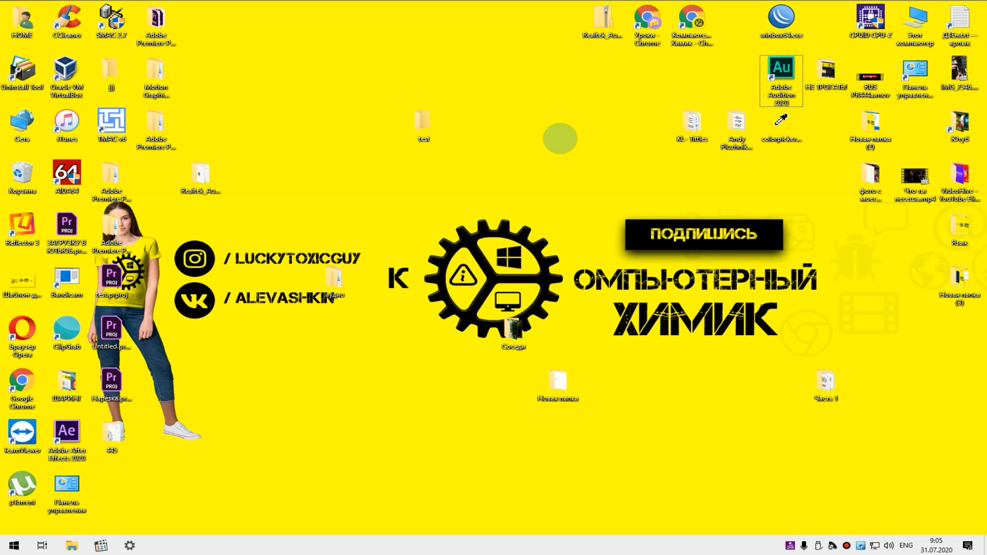
{"action": "key", "text": "F11"}
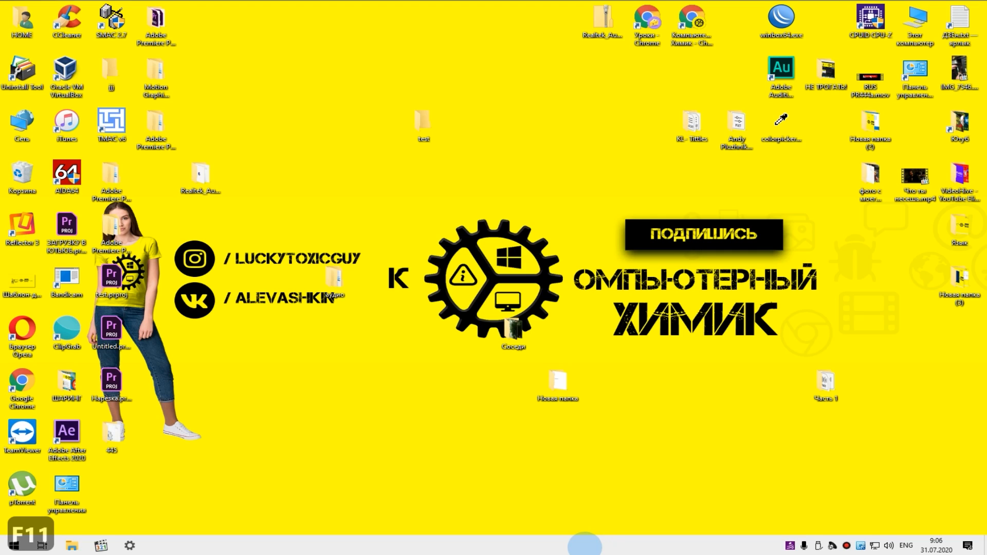
{"action": "key", "text": "F11"}
{"action": "key", "text": "F11"}
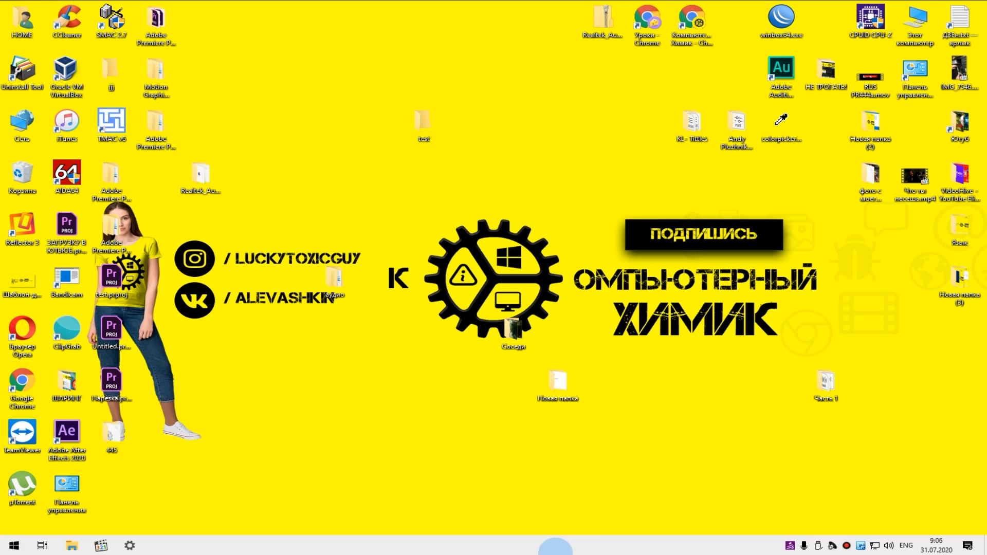
- Change the local account listed under «Другие пользователи» in the «Семья и другие пользователи» settings to the «Администратор» type
{"action": "key", "text": "super+i"}
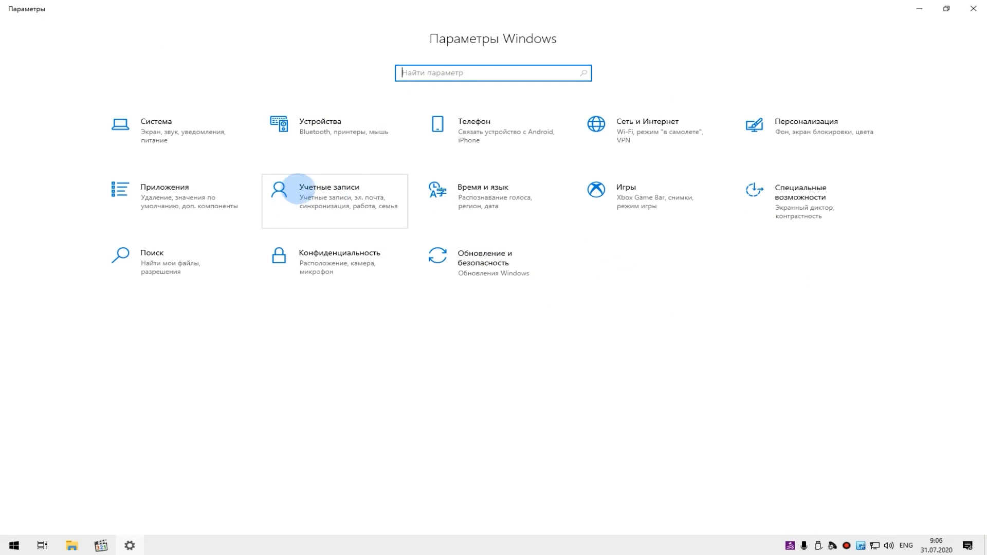
{"action": "left_click", "coordinate": [395, 209]}
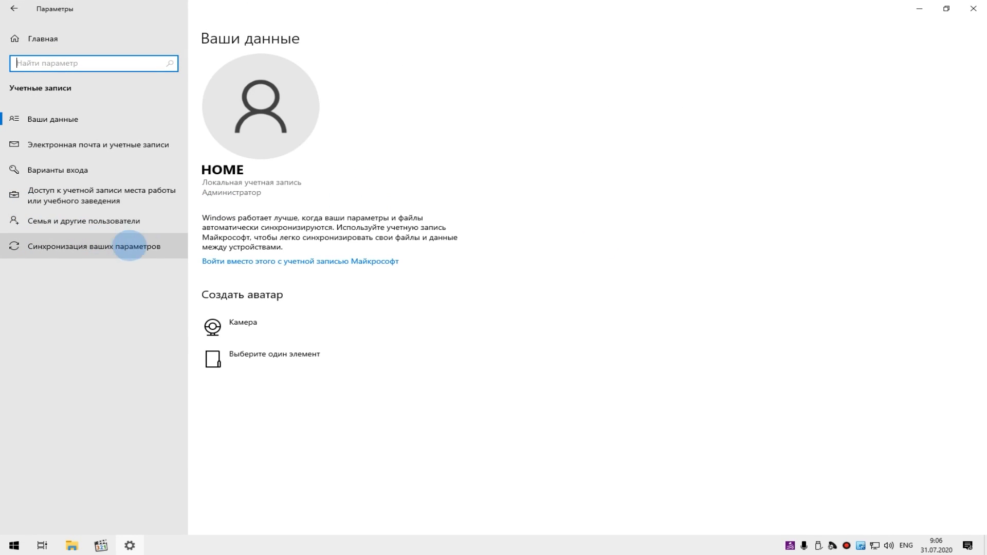
{"action": "left_click", "coordinate": [109, 226]}
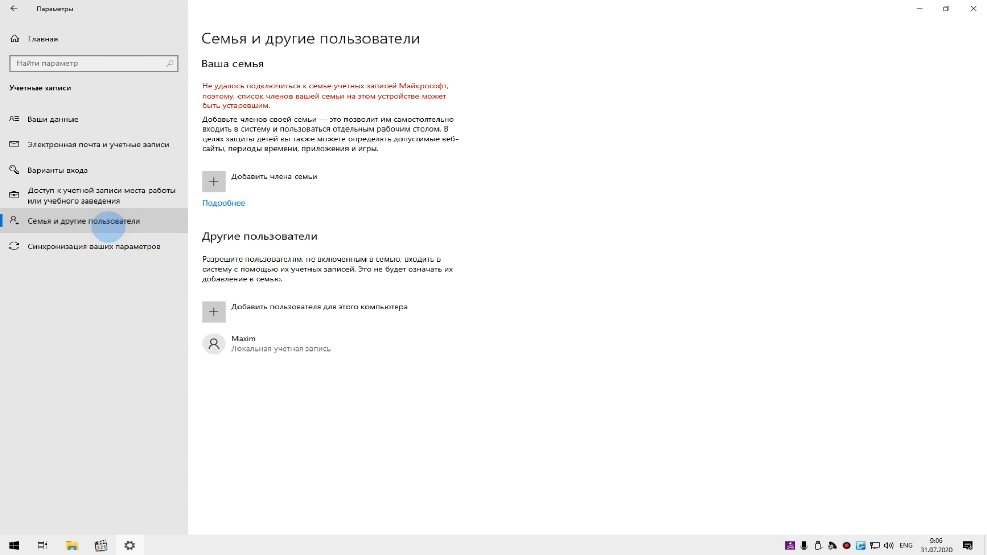
{"action": "left_click", "coordinate": [284, 345]}
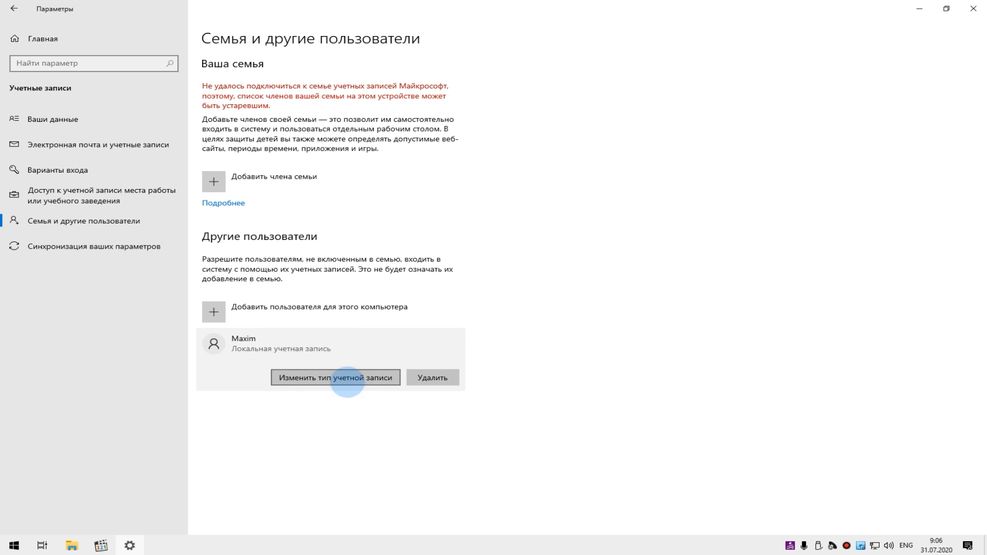
{"action": "left_click", "coordinate": [339, 380]}
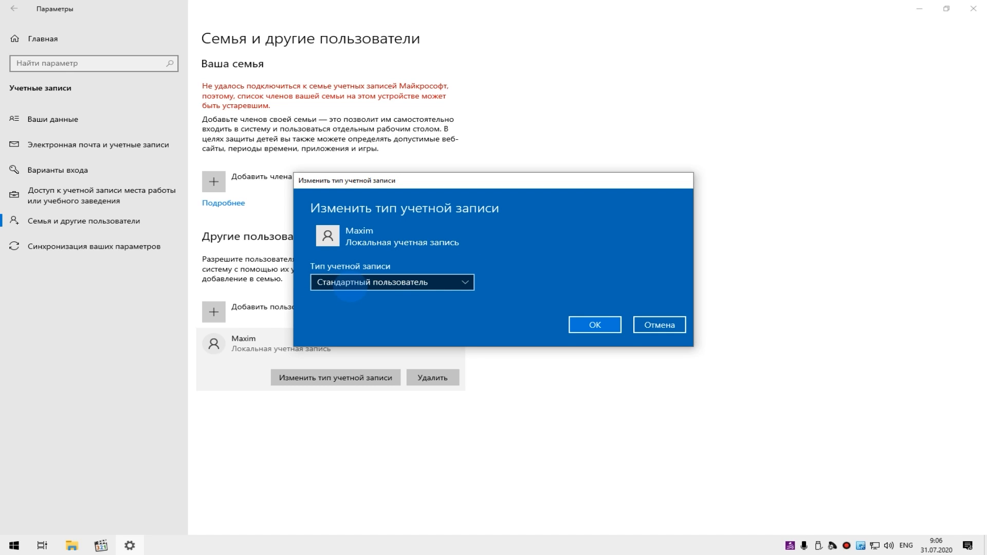
{"action": "left_click", "coordinate": [388, 282]}
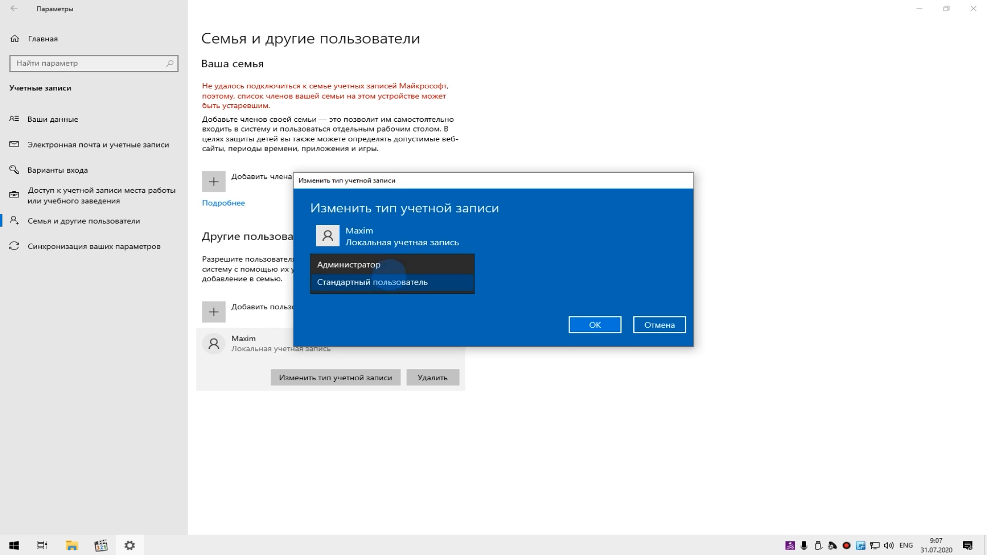
{"action": "left_click", "coordinate": [391, 265]}
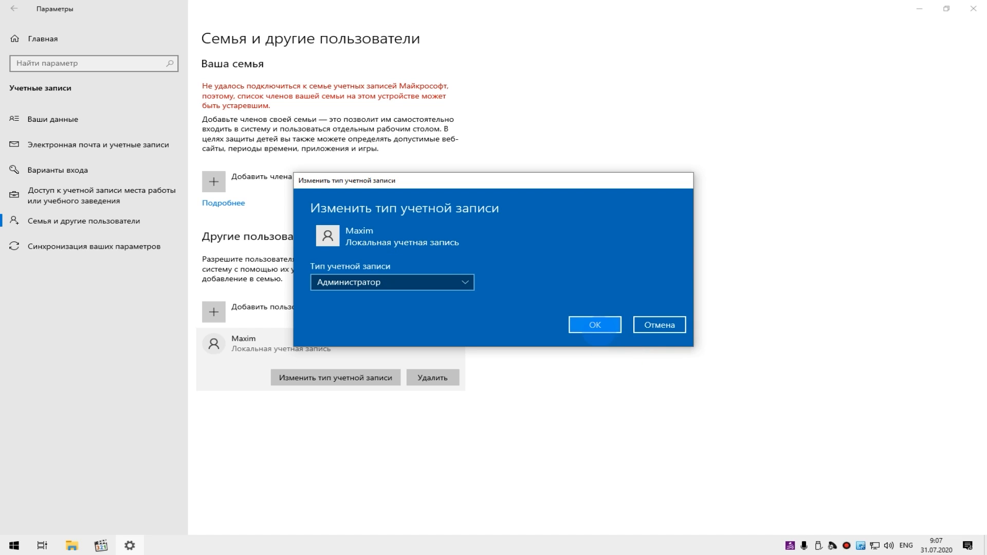
{"action": "left_click", "coordinate": [598, 327]}
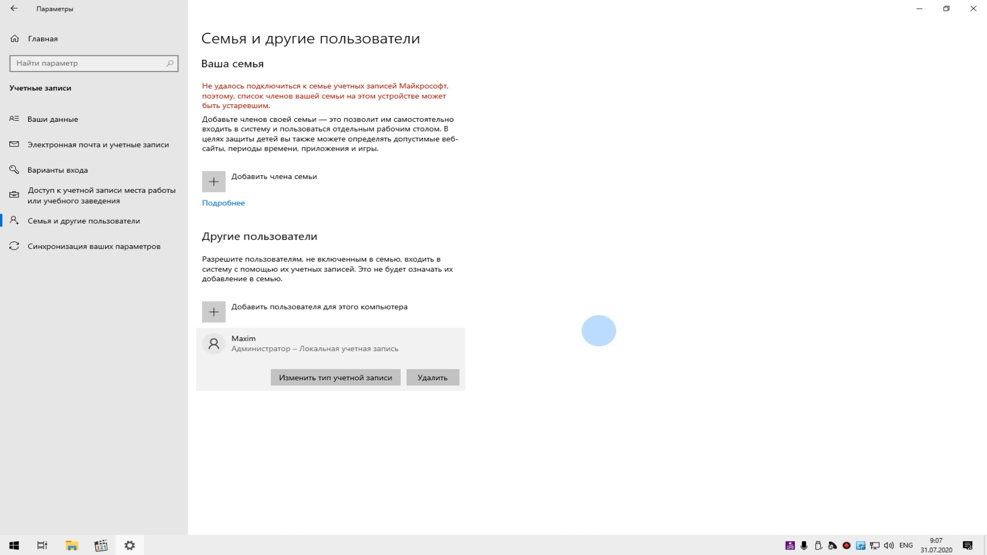
- Set the same local account's type back to «Стандартный пользователь»
{"action": "key", "text": "F11"}
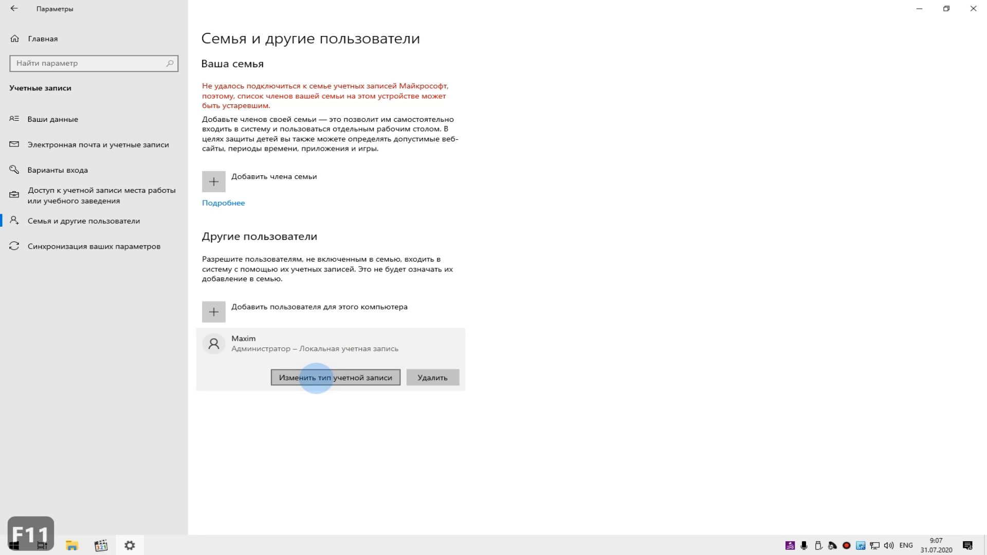
{"action": "left_click", "coordinate": [316, 379]}
{"action": "left_click", "coordinate": [371, 282]}
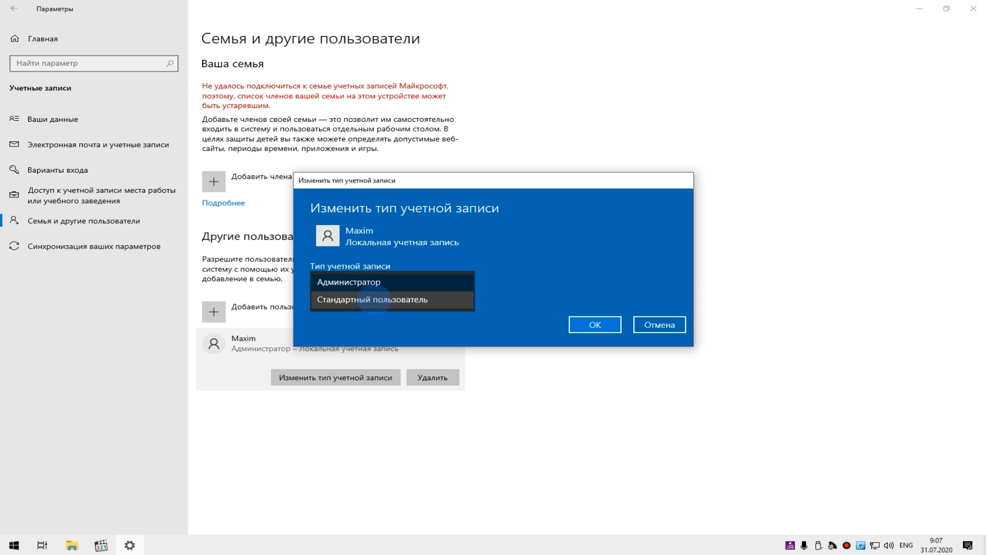
{"action": "left_click", "coordinate": [374, 300]}
{"action": "left_click", "coordinate": [595, 324]}
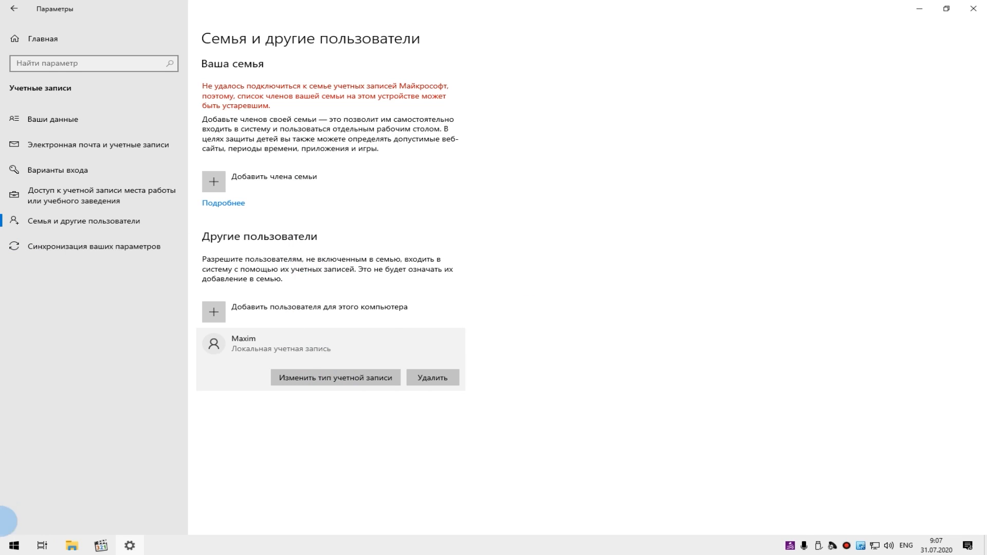
- Start Windows PowerShell as administrator and list the computer's user accounts with net users
{"action": "right_click", "coordinate": [13, 546]}
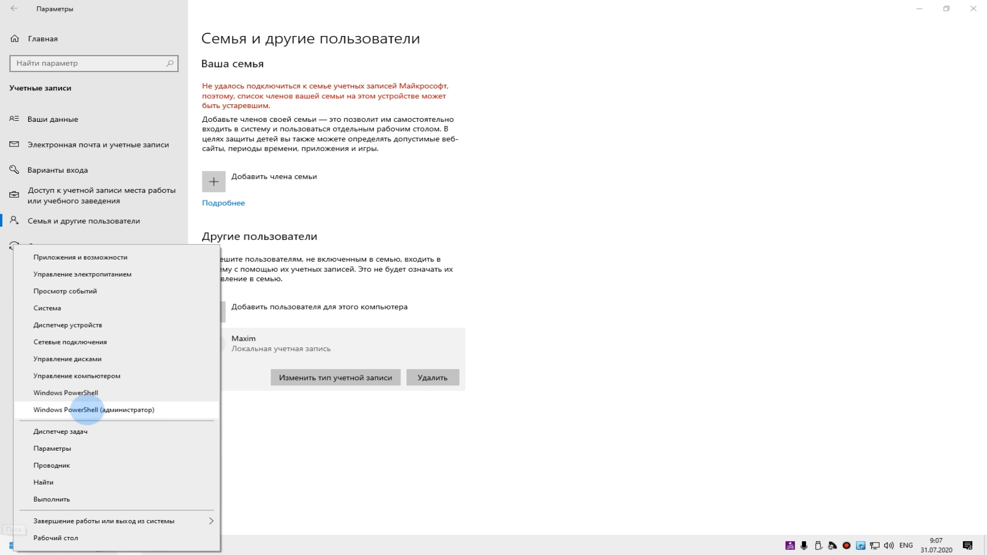
{"action": "left_click", "coordinate": [86, 410]}
{"action": "left_click_drag", "start_coordinate": [282, 18], "coordinate": [496, 61]}
{"action": "left_click", "coordinate": [365, 161]}
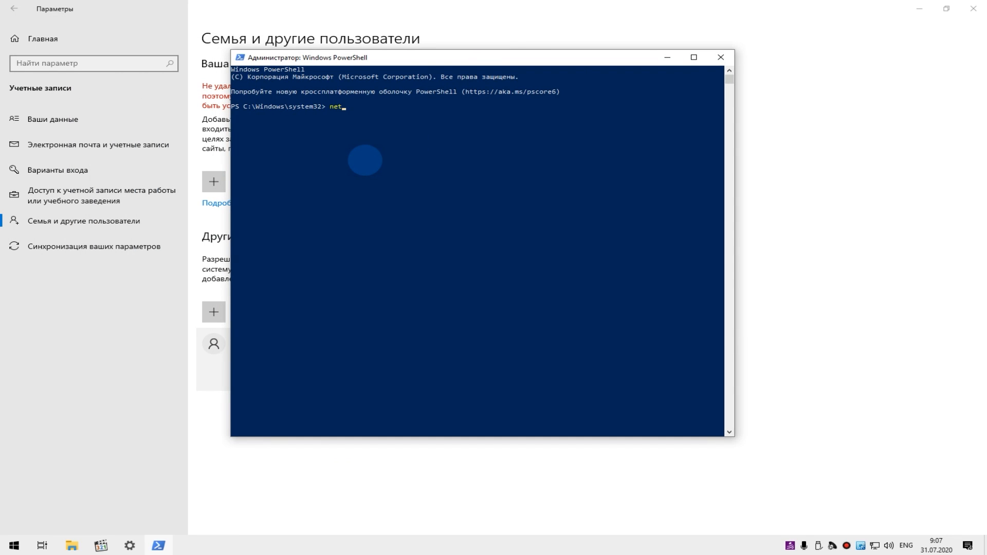
{"action": "type", "text": "net users"}
{"action": "key", "text": "Return"}
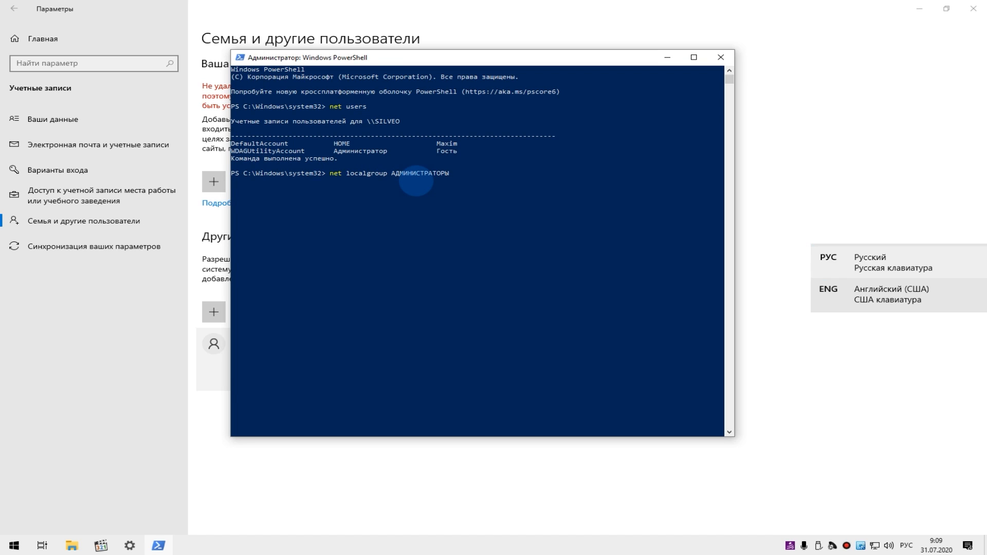
- Add the local account to the АДМИНИСТРАТОРЫ group using net localgroup with the /ADD option
{"action": "key", "text": "alt+shift"}
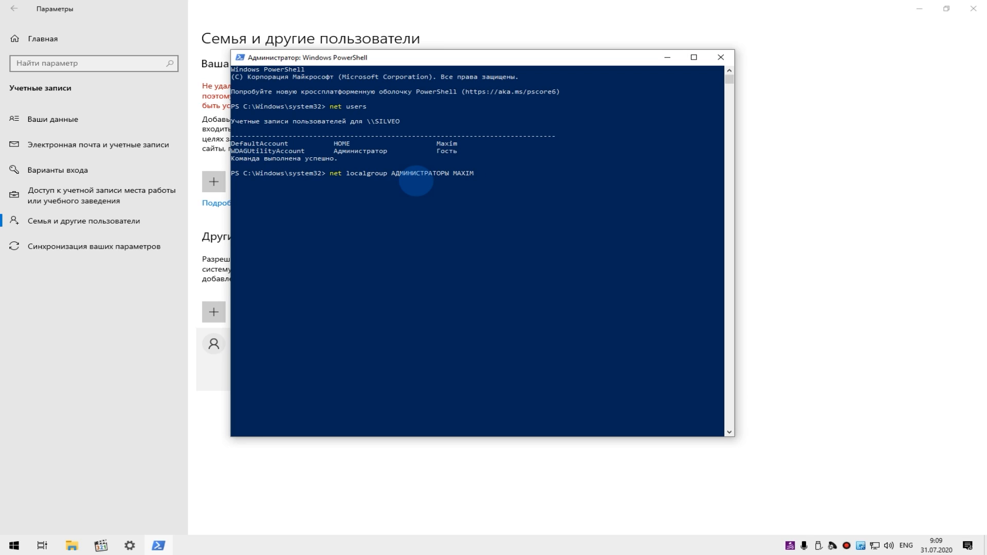
{"action": "type", "text": "MAXIM /ADD"}
{"action": "key", "text": "Return"}
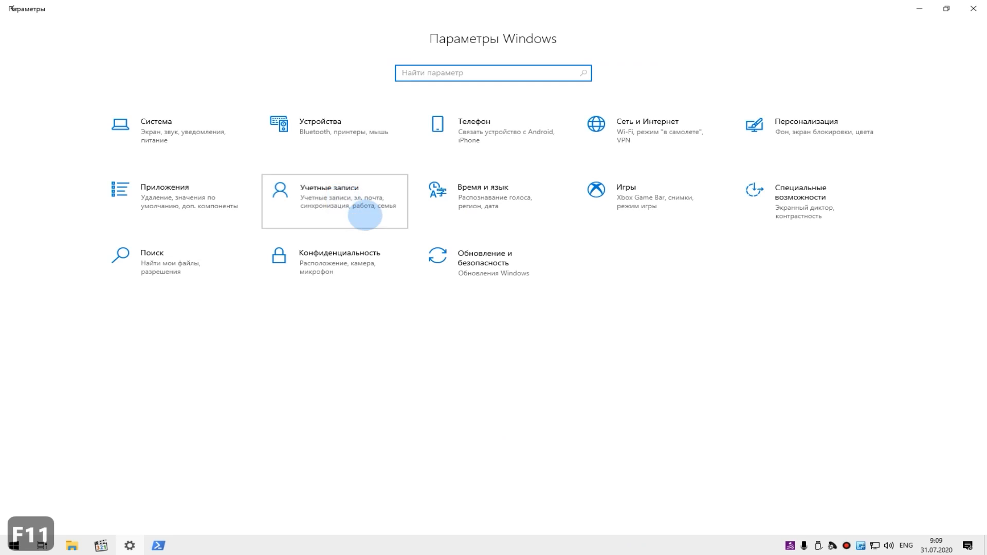
- Return to the «Семья и другие пользователи» settings and set the local account's type to «Стандартный пользователь»
{"action": "left_click", "coordinate": [365, 215]}
{"action": "left_click", "coordinate": [103, 223]}
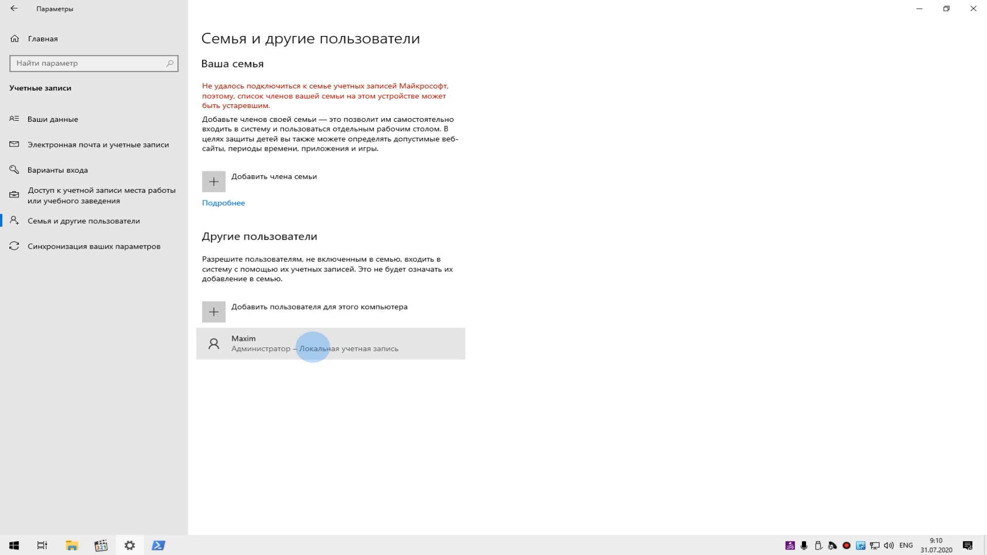
{"action": "left_click", "coordinate": [312, 348]}
{"action": "left_click", "coordinate": [362, 378]}
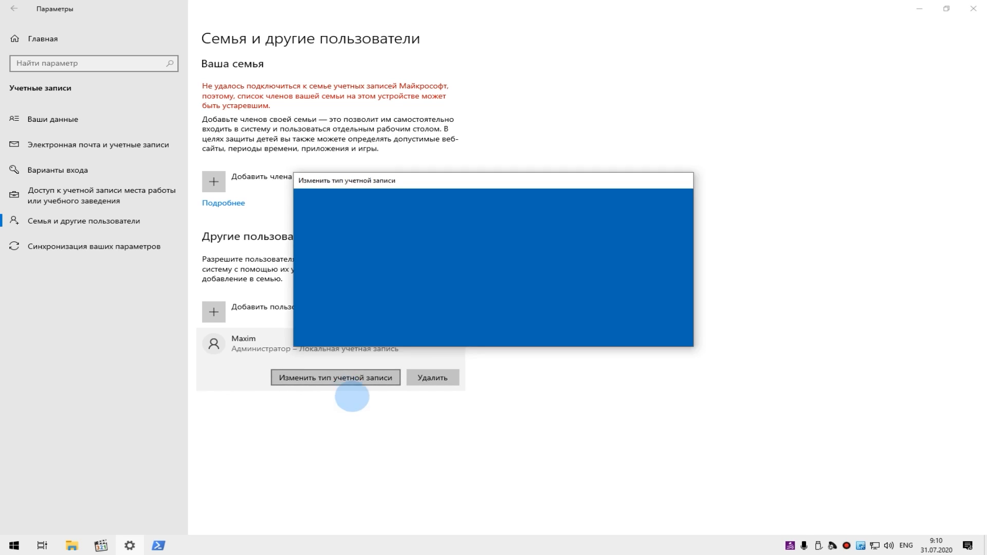
{"action": "left_click", "coordinate": [392, 282]}
{"action": "left_click", "coordinate": [394, 301]}
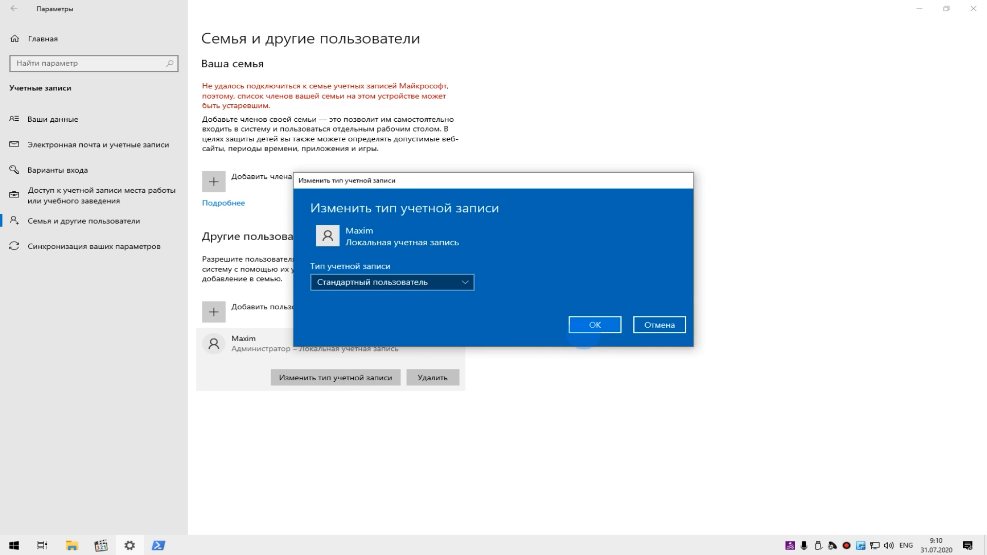
{"action": "left_click", "coordinate": [596, 328]}
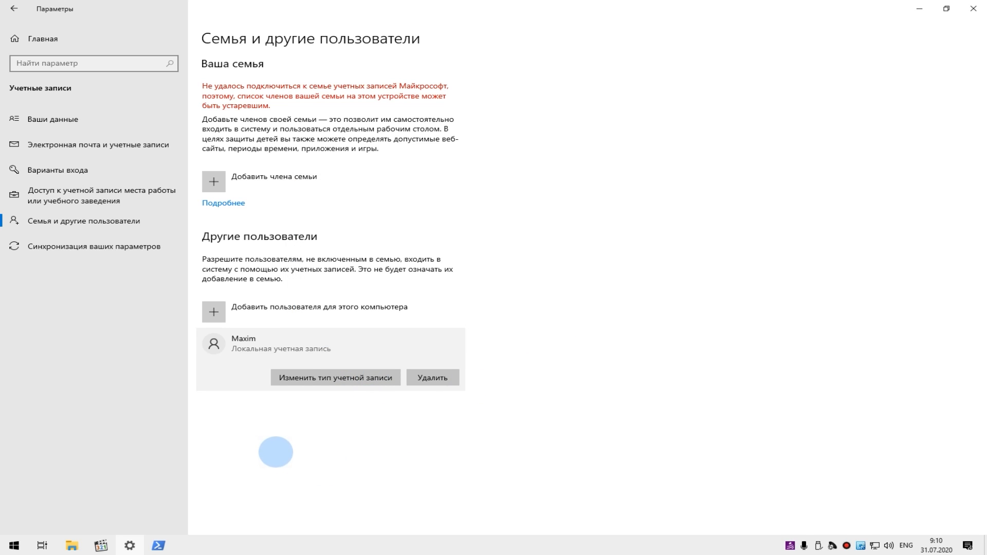
{"action": "key", "text": "F11"}
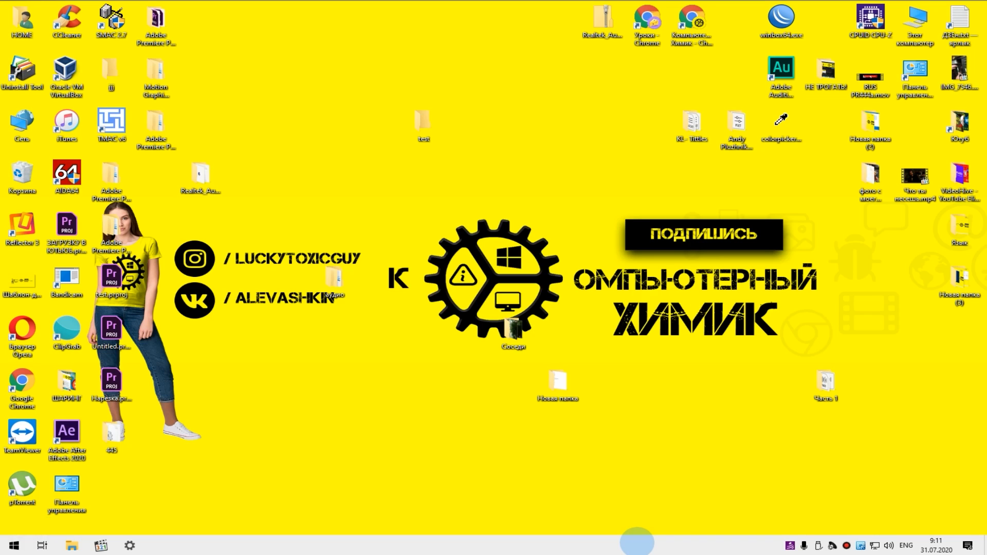
- Create a folder named «Секрет» in the root of drive C: and add a file inside it
{"action": "double_click", "coordinate": [915, 24]}
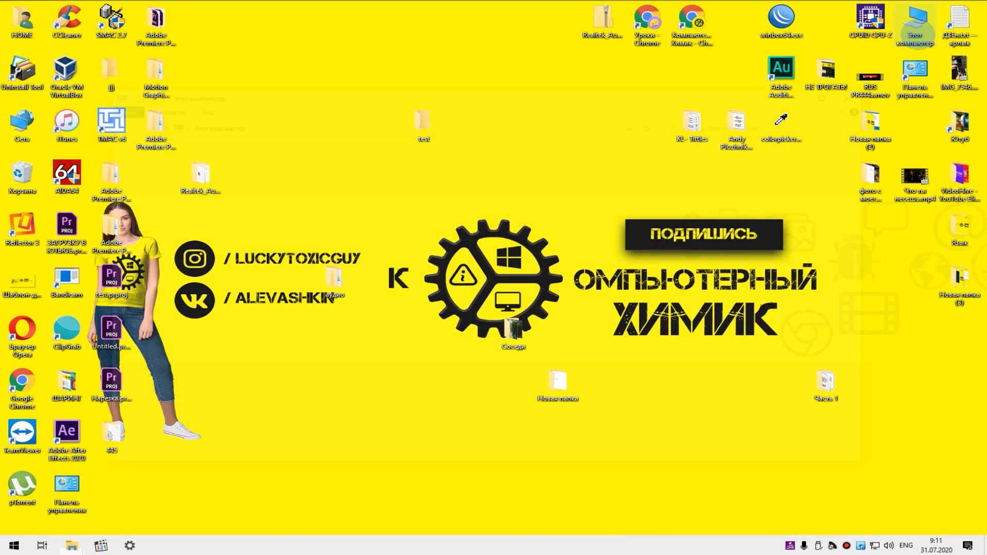
{"action": "double_click", "coordinate": [262, 249]}
{"action": "right_click", "coordinate": [250, 280]}
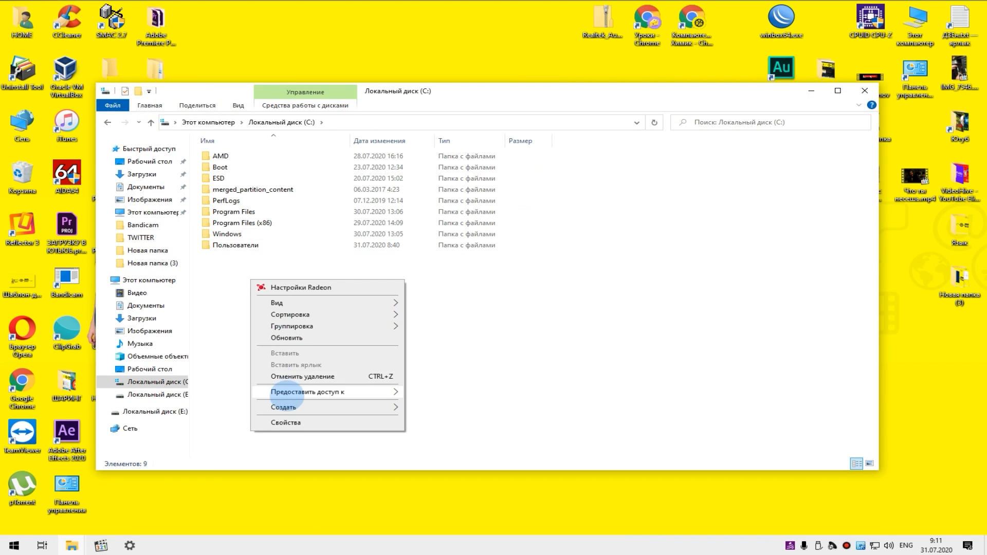
{"action": "mouse_move", "coordinate": [325, 401]}
{"action": "left_click", "coordinate": [470, 410]}
{"action": "type", "text": "Се"}
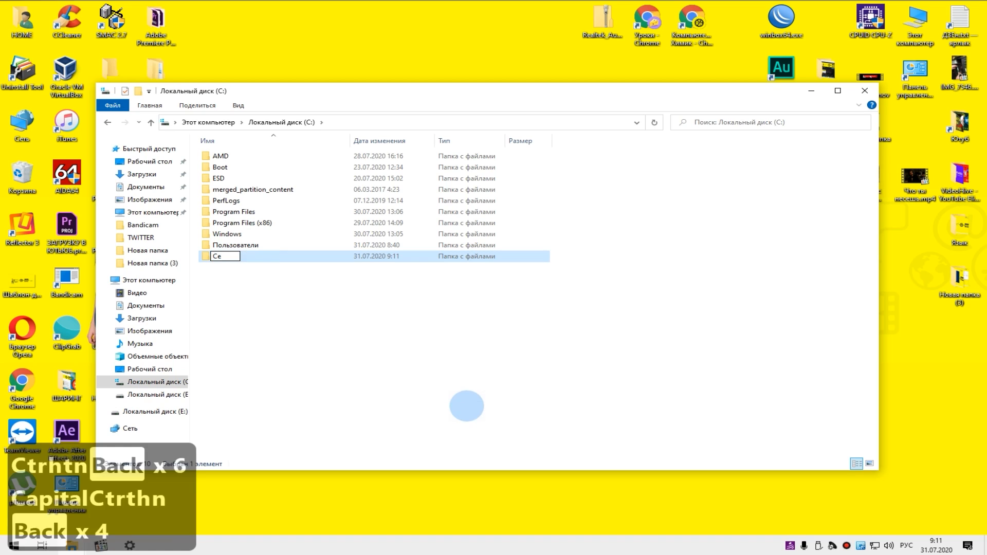
{"action": "type", "text": "крет"}
{"action": "key", "text": "Return"}
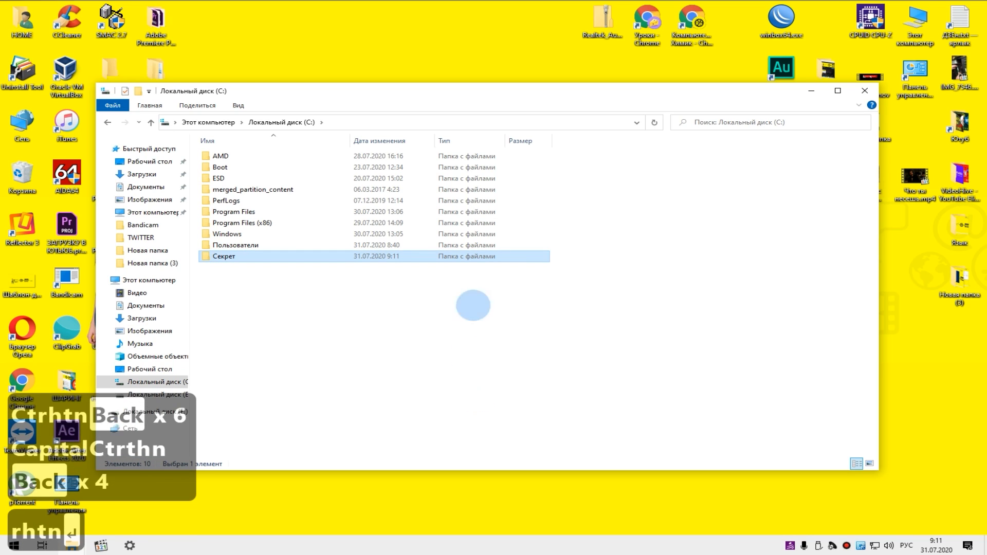
{"action": "double_click", "coordinate": [263, 257]}
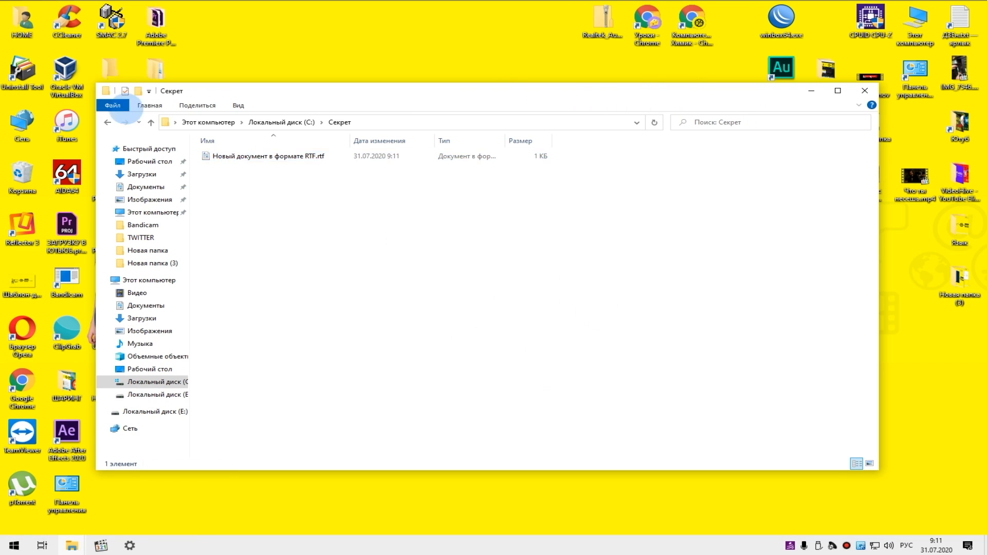
{"action": "left_click", "coordinate": [109, 123]}
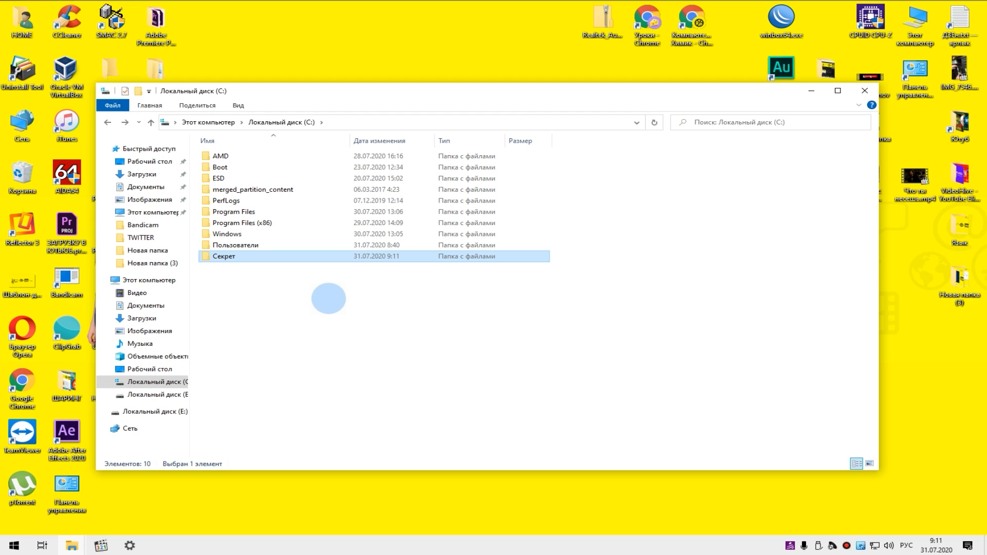
- Open the permissions of the folder «Секрет» for editing, enter the local account's name as a new entry and verify it
{"action": "right_click", "coordinate": [242, 257]}
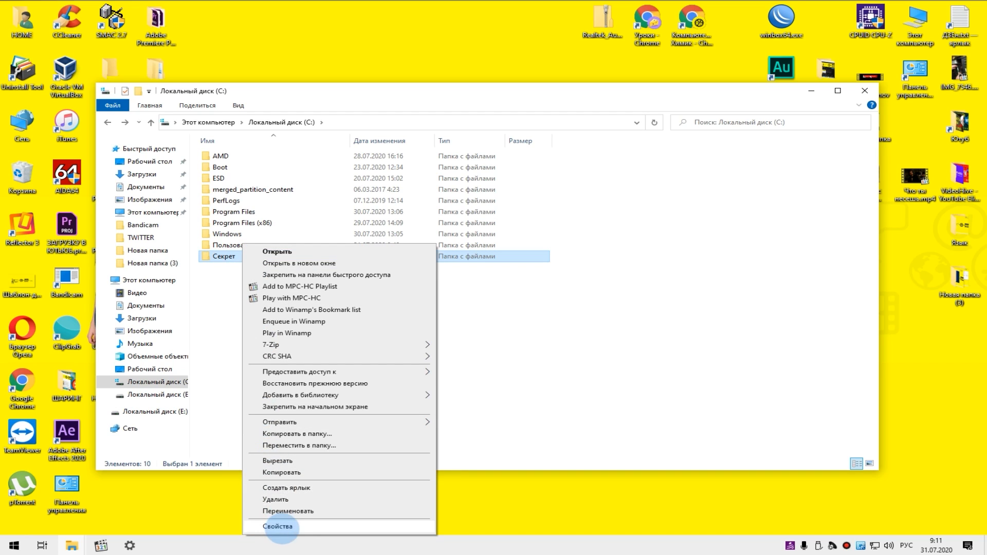
{"action": "left_click", "coordinate": [278, 526]}
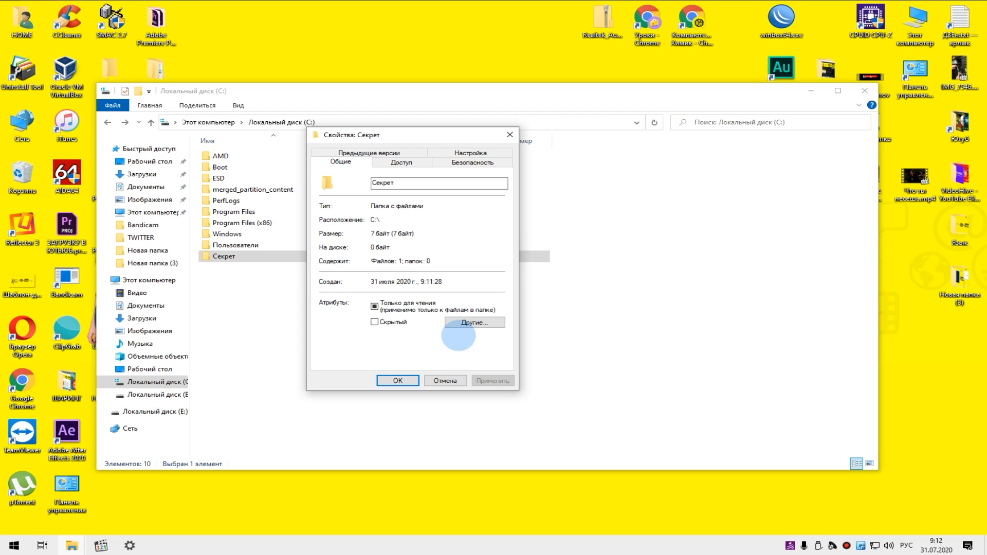
{"action": "left_click", "coordinate": [473, 162]}
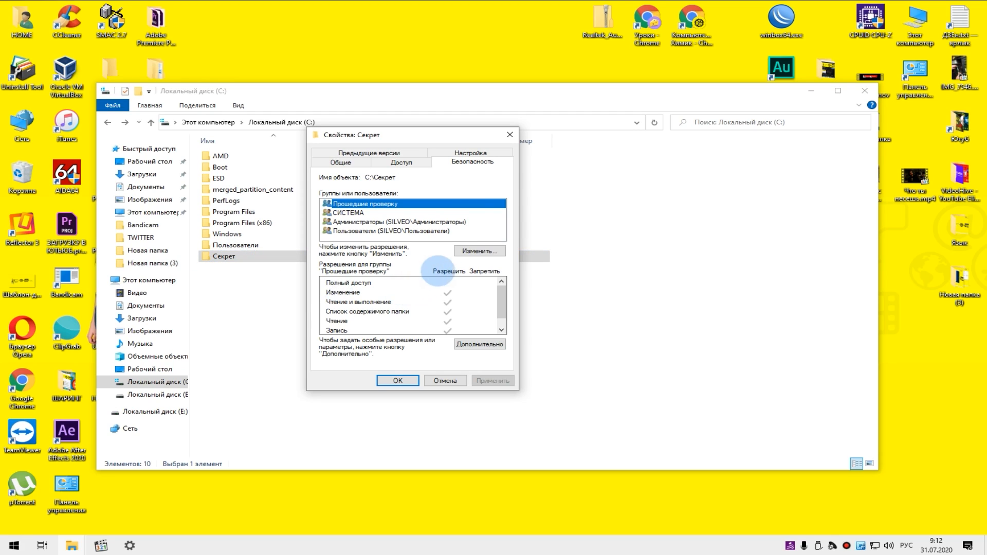
{"action": "left_click", "coordinate": [479, 251]}
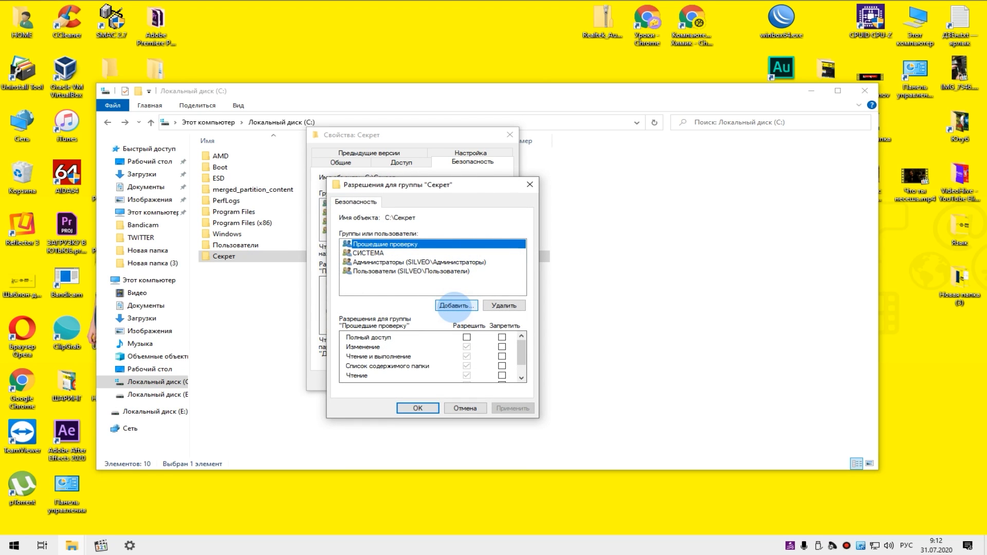
{"action": "left_click", "coordinate": [454, 305]}
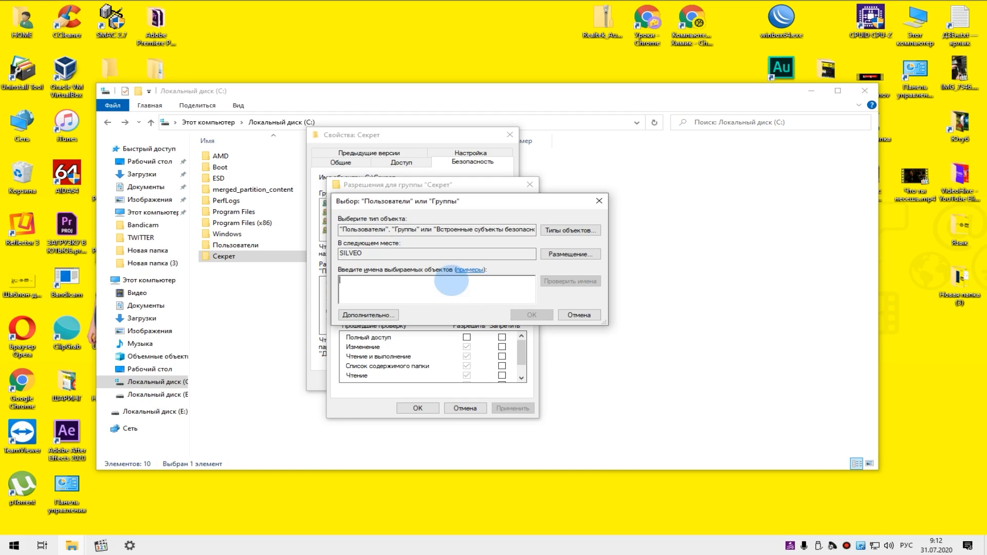
{"action": "type", "text": "maxim"}
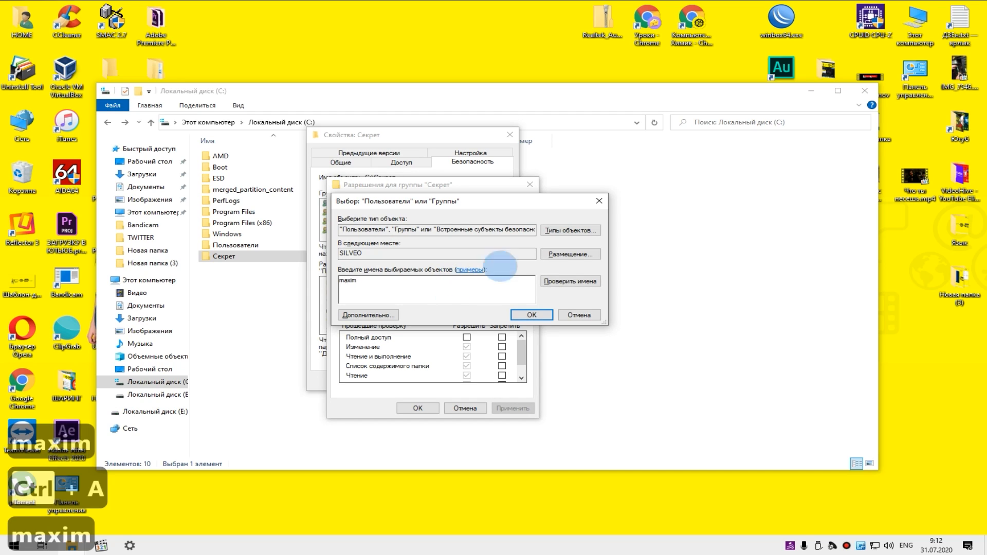
{"action": "left_click", "coordinate": [570, 282]}
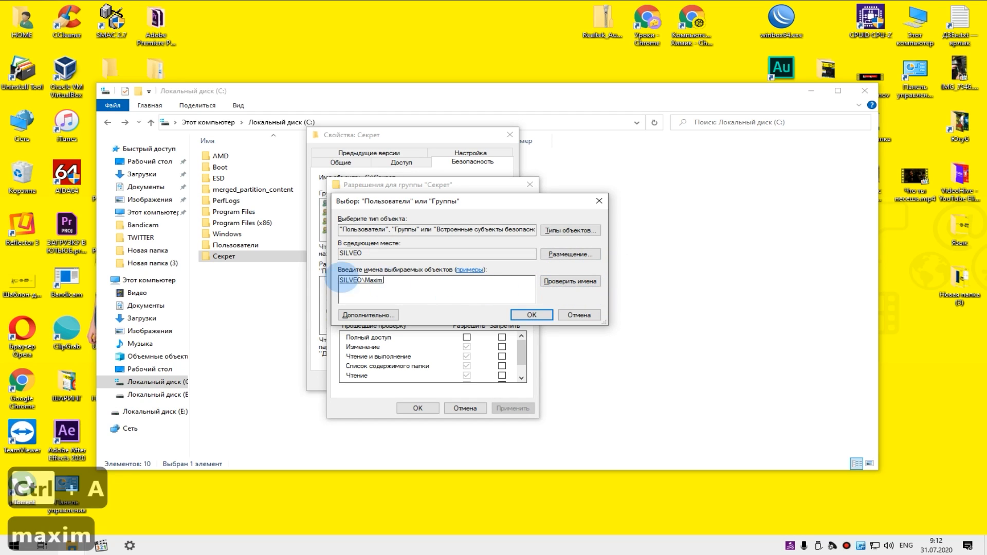
- Find the local account through the advanced search of users and groups and add it to the folder's permission entries
{"action": "left_click", "coordinate": [383, 314]}
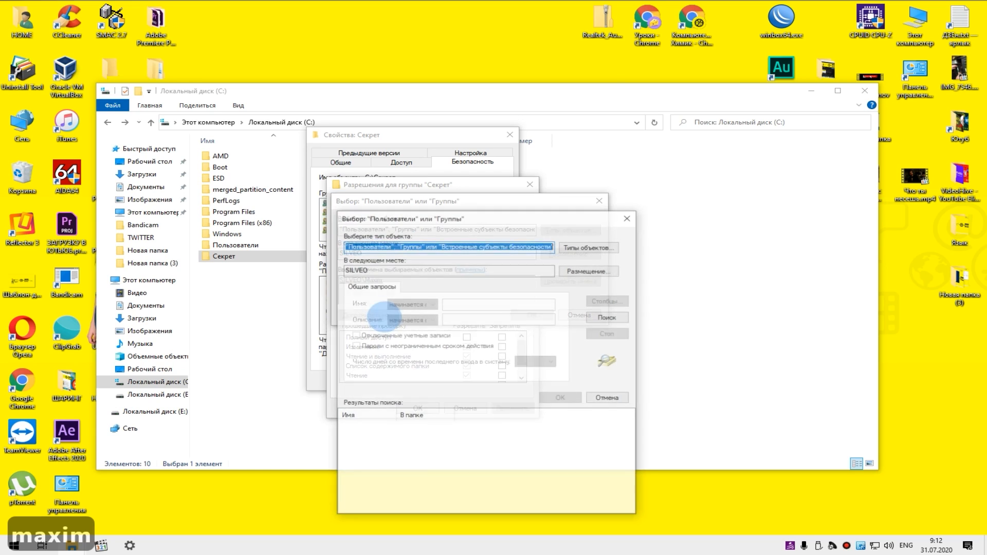
{"action": "left_click", "coordinate": [608, 317]}
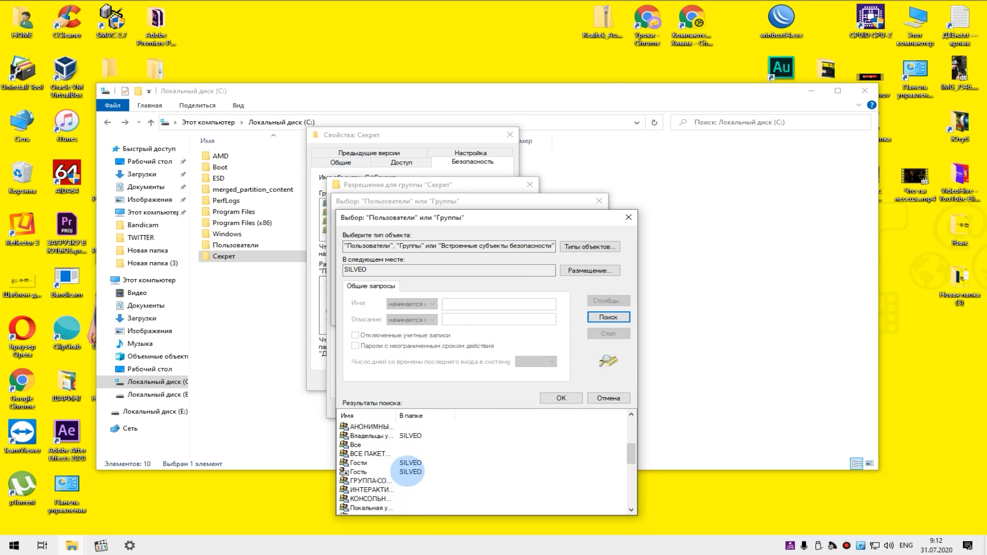
{"action": "scroll", "coordinate": [409, 471], "scroll_direction": "down", "scroll_amount": 5}
{"action": "scroll", "coordinate": [412, 471], "scroll_direction": "up", "scroll_amount": 5}
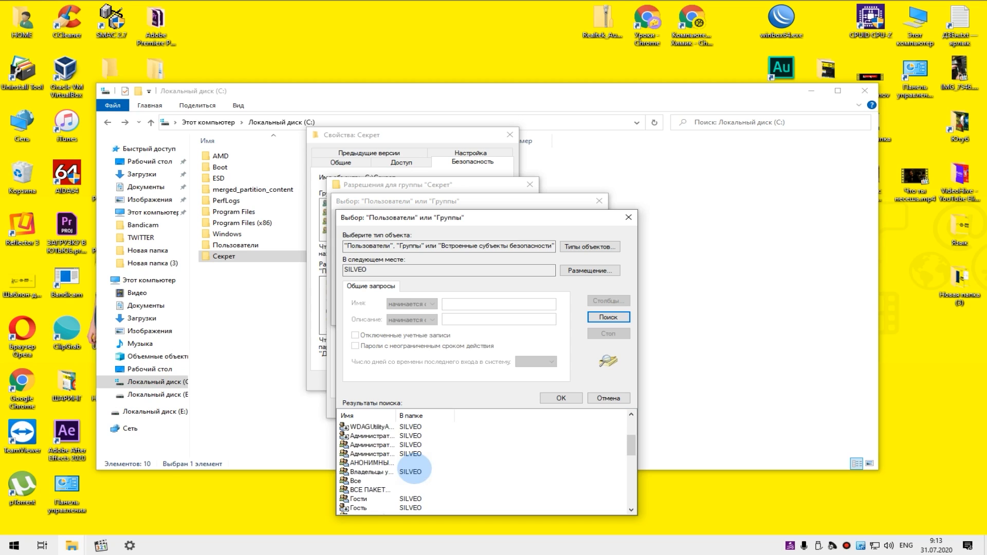
{"action": "scroll", "coordinate": [414, 471], "scroll_direction": "up", "scroll_amount": 5}
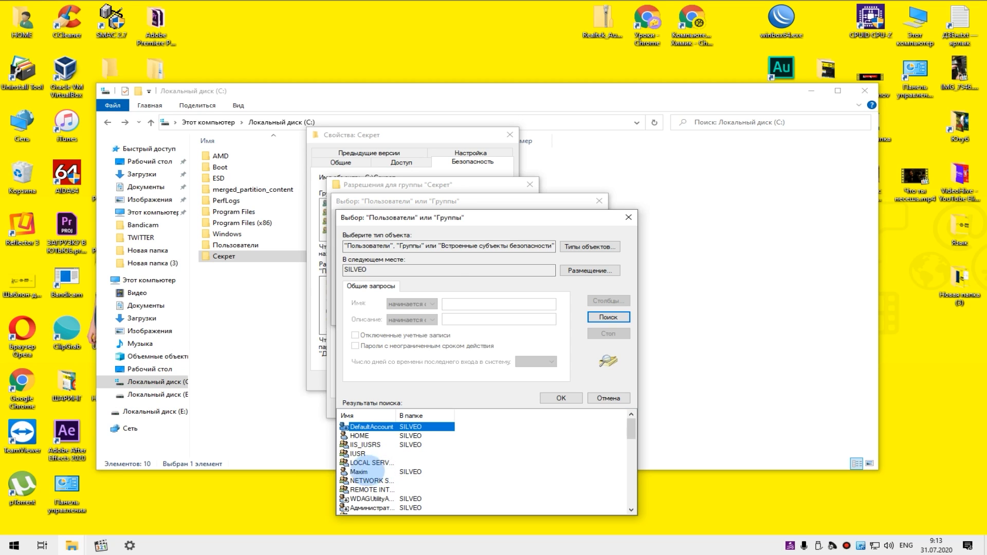
{"action": "double_click", "coordinate": [363, 472]}
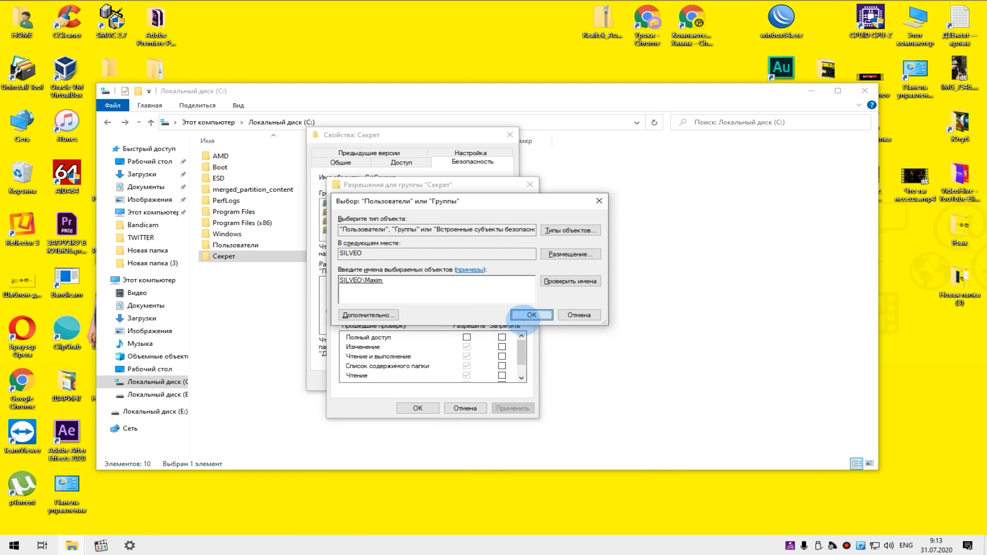
{"action": "left_click", "coordinate": [524, 315]}
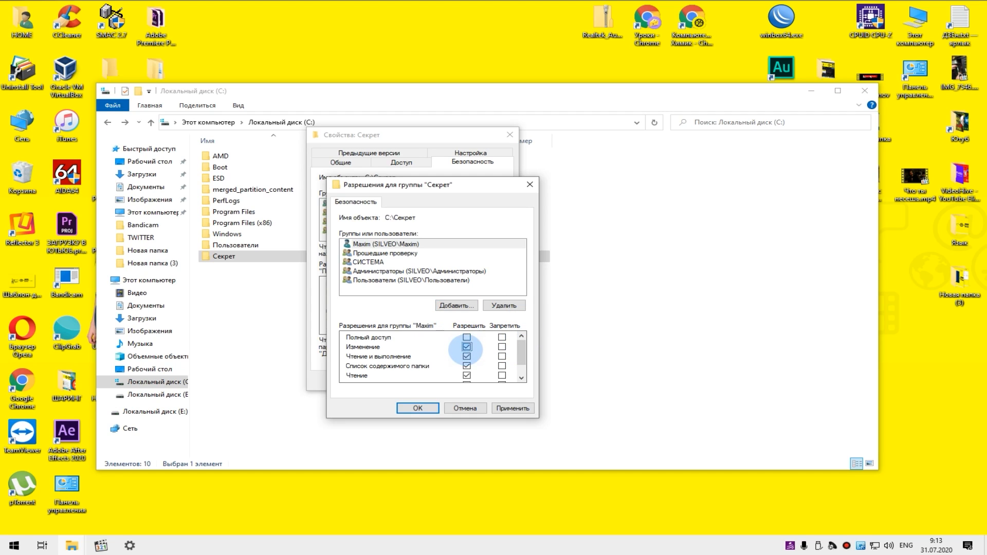
- Clear the added account's «Разрешить» permissions, including «Чтение и выполнение», «Список содержимого папки», «Чтение» and «Запись»
{"action": "left_click", "coordinate": [467, 357]}
{"action": "left_click", "coordinate": [467, 365]}
{"action": "left_click", "coordinate": [467, 375]}
{"action": "scroll", "coordinate": [461, 362], "scroll_direction": "down", "scroll_amount": 1}
{"action": "left_click", "coordinate": [468, 367]}
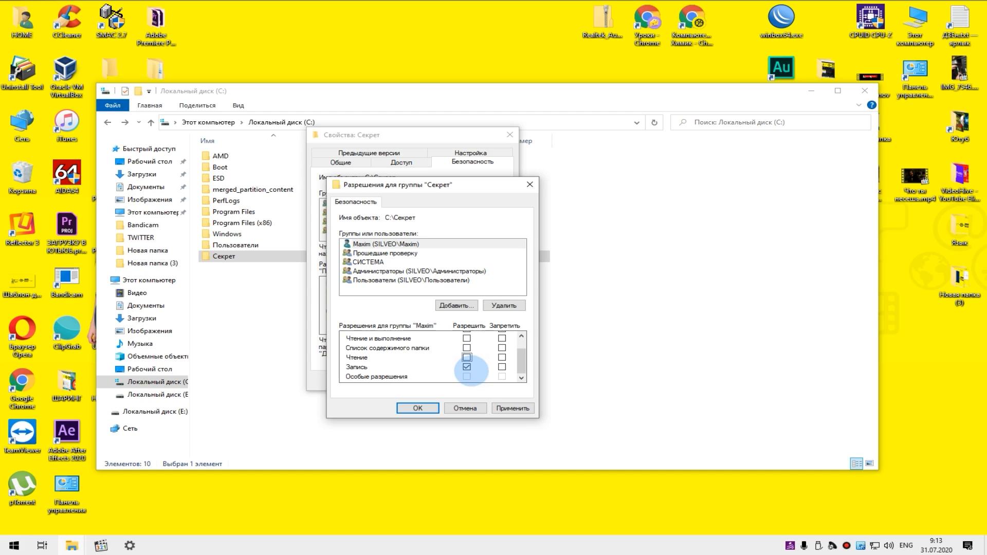
{"action": "scroll", "coordinate": [522, 363], "scroll_direction": "up", "scroll_amount": 1}
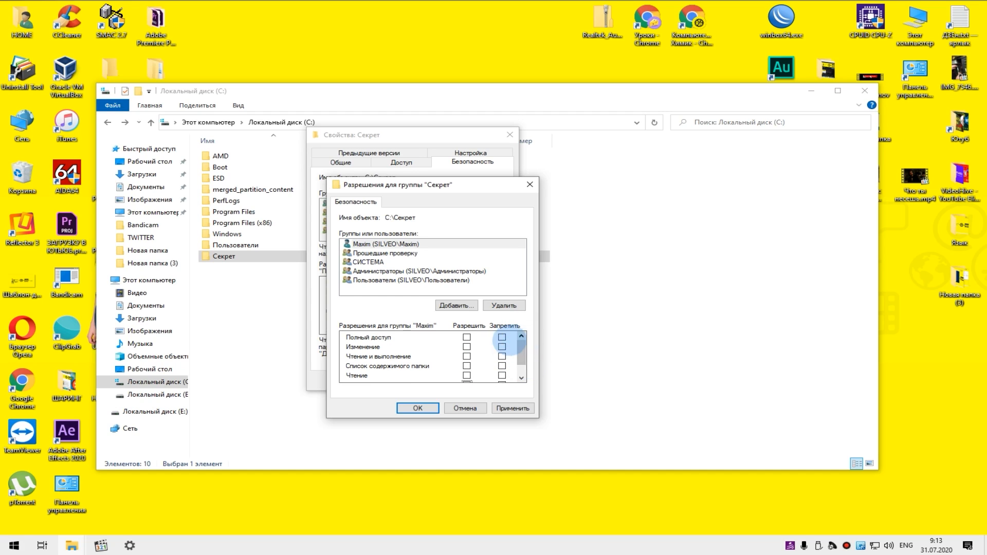
- Deny the account «Полный доступ» to the folder «Секрет», apply the deny entry and close the folder's properties
{"action": "left_click", "coordinate": [502, 337]}
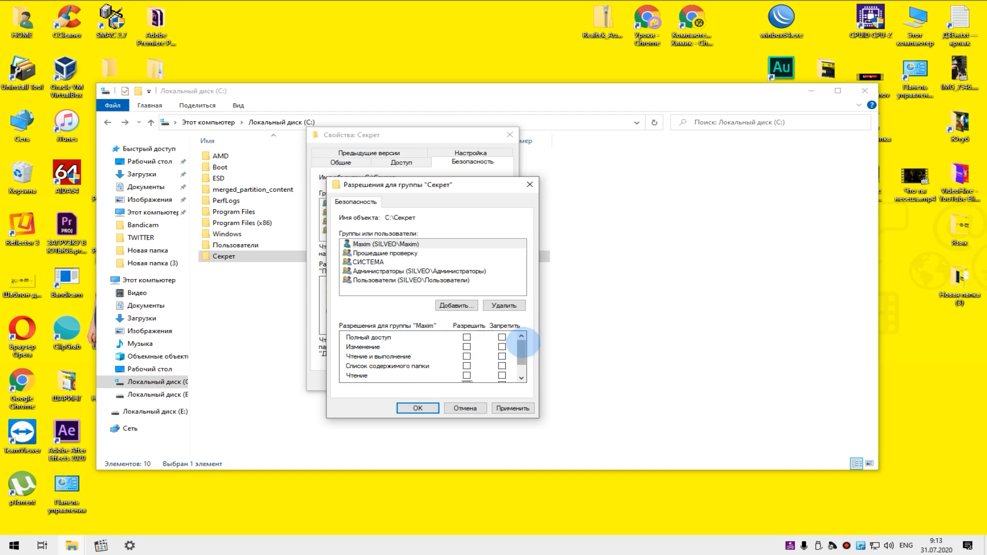
{"action": "left_click", "coordinate": [513, 408]}
{"action": "left_click", "coordinate": [538, 321]}
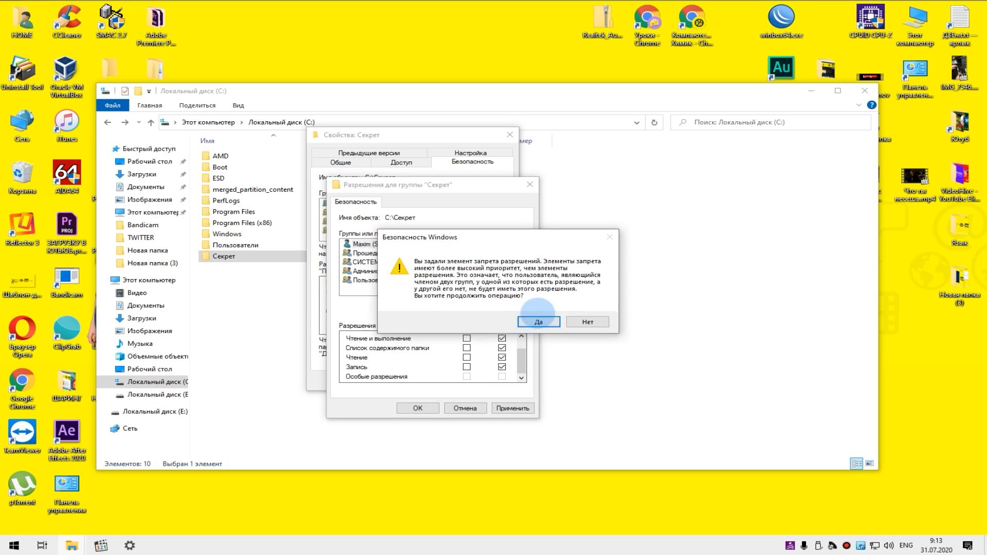
{"action": "left_click", "coordinate": [417, 408]}
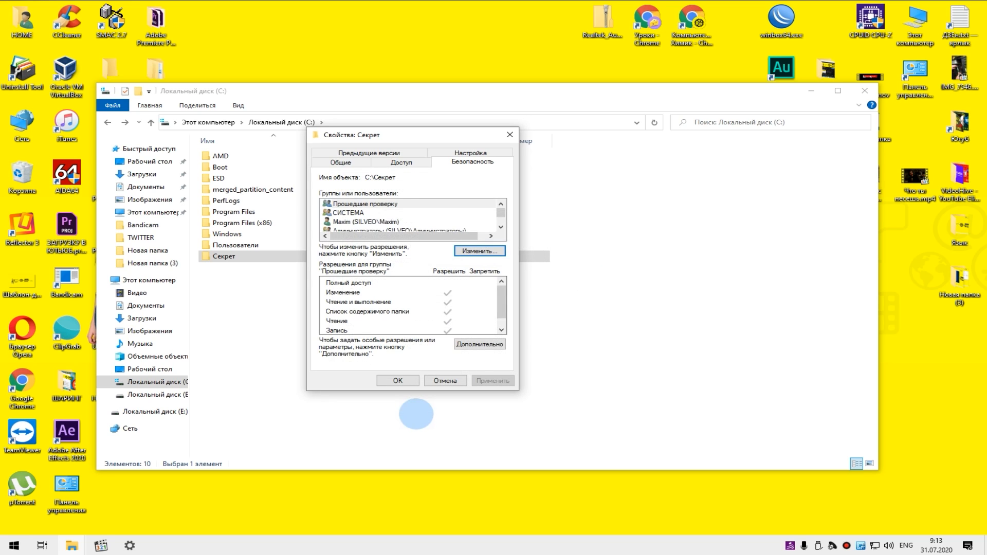
{"action": "left_click", "coordinate": [395, 381]}
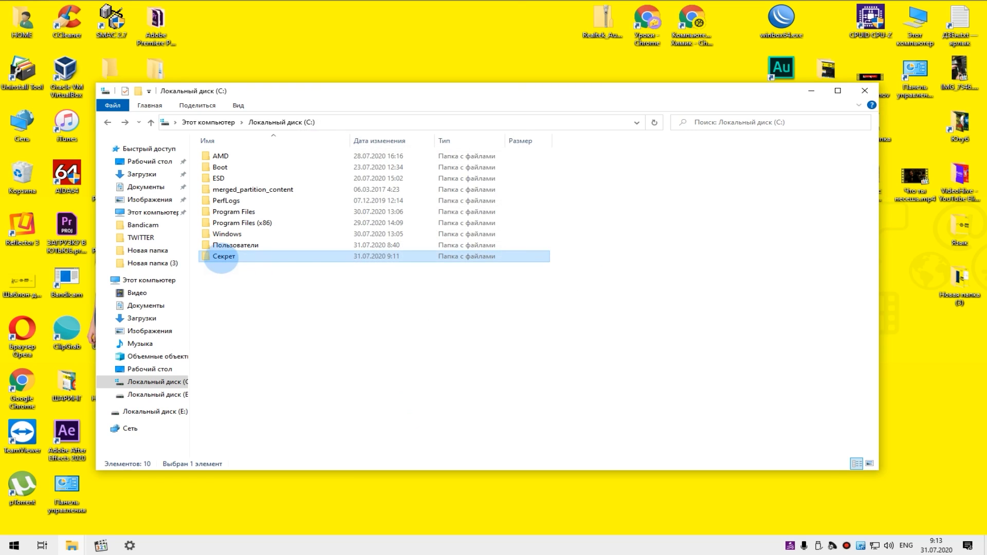
- Check that the folder «Секрет» opens under the current account, and close the Explorer window
{"action": "double_click", "coordinate": [236, 256]}
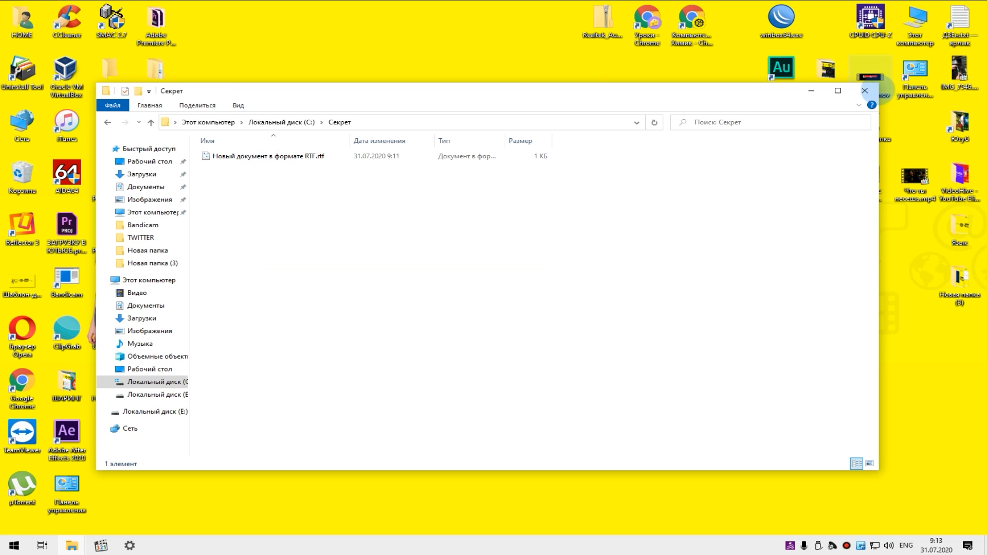
{"action": "left_click", "coordinate": [864, 90]}
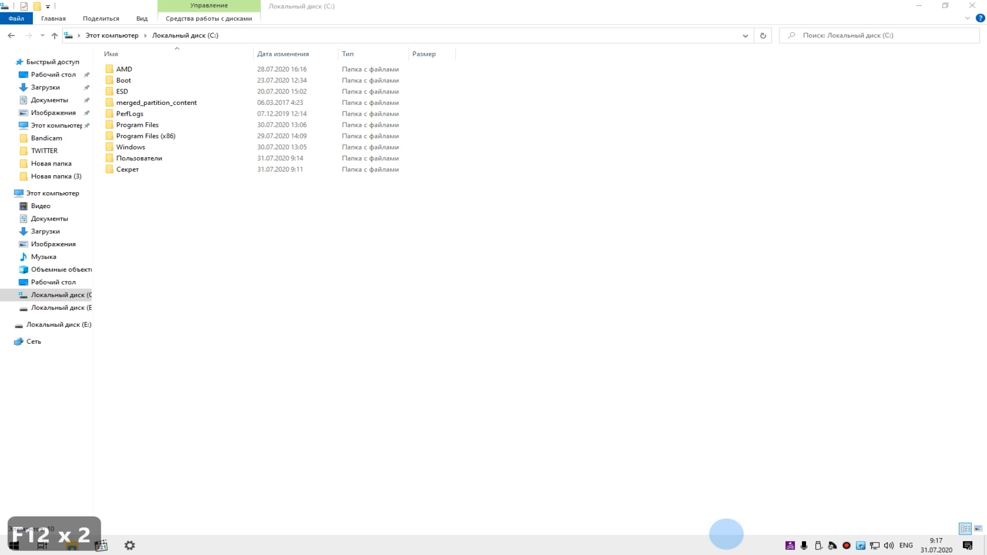
- Open the security properties of the folder «Секрет» on drive C: and display the local account's permissions
{"action": "left_click", "coordinate": [129, 169]}
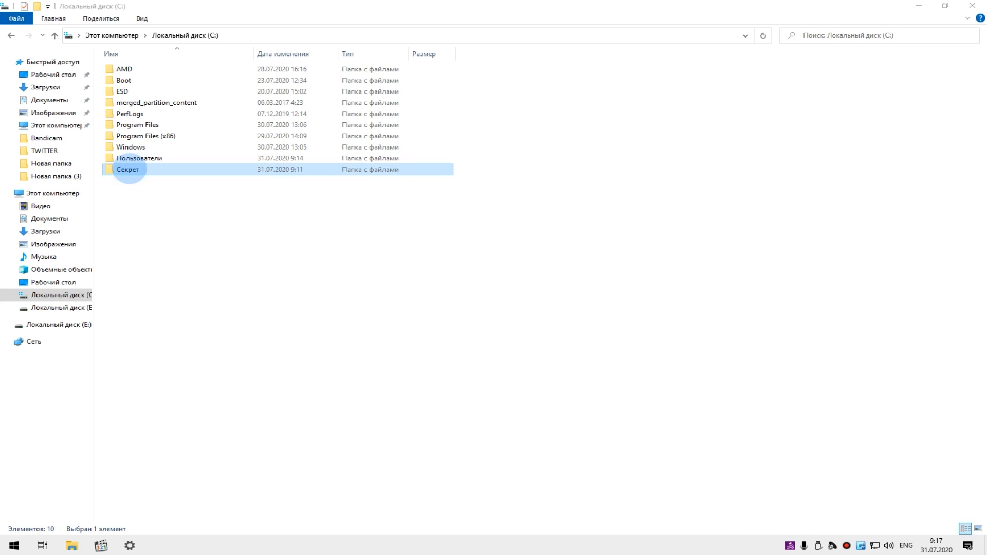
{"action": "right_click", "coordinate": [129, 169]}
{"action": "left_click", "coordinate": [216, 463]}
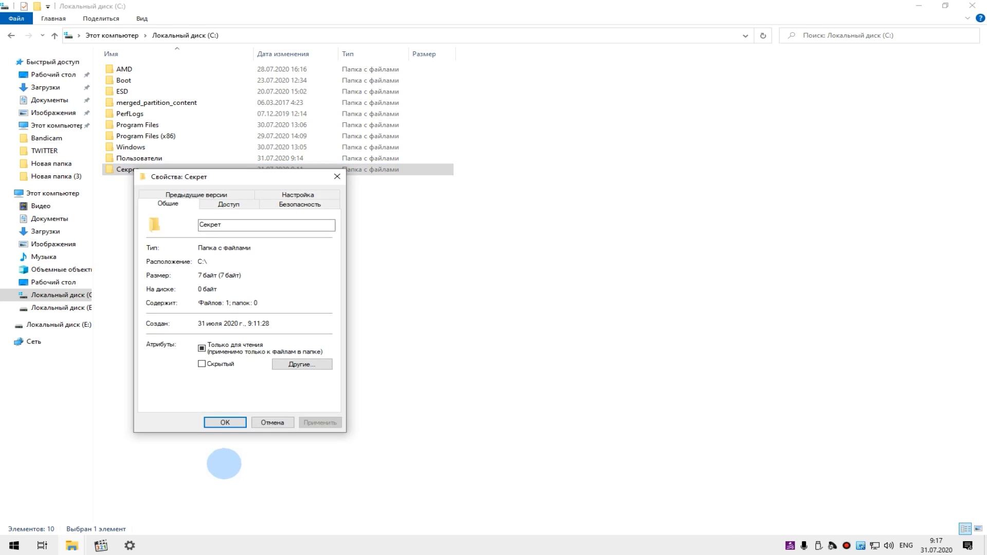
{"action": "left_click_drag", "start_coordinate": [253, 176], "coordinate": [377, 153]}
{"action": "left_click", "coordinate": [423, 181]}
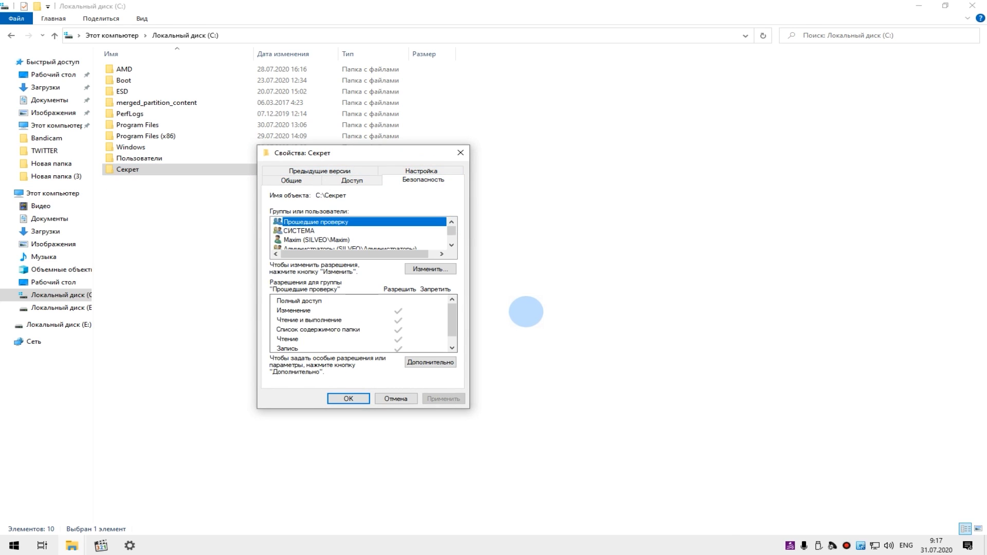
{"action": "left_click", "coordinate": [452, 236]}
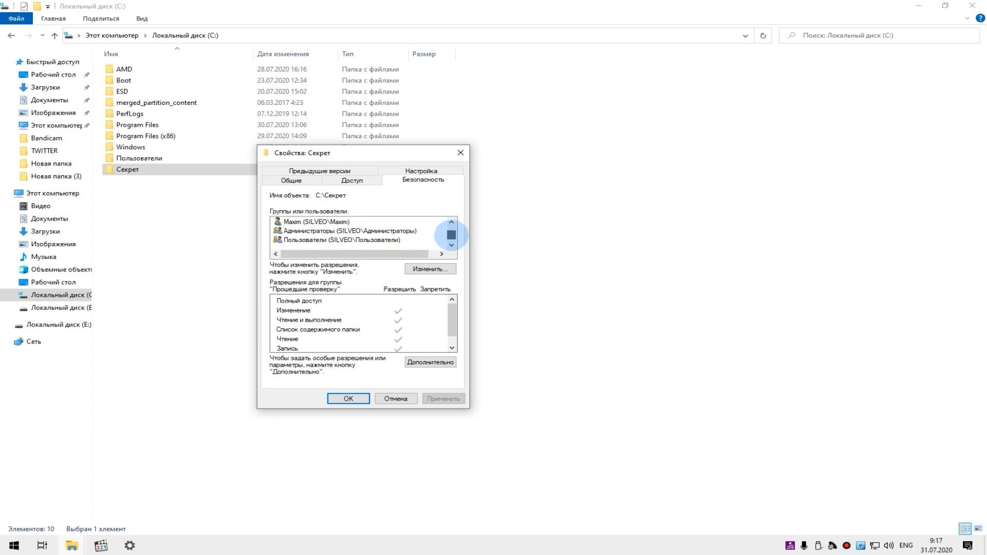
{"action": "left_click_drag", "start_coordinate": [451, 235], "coordinate": [451, 223]}
{"action": "left_click", "coordinate": [329, 240]}
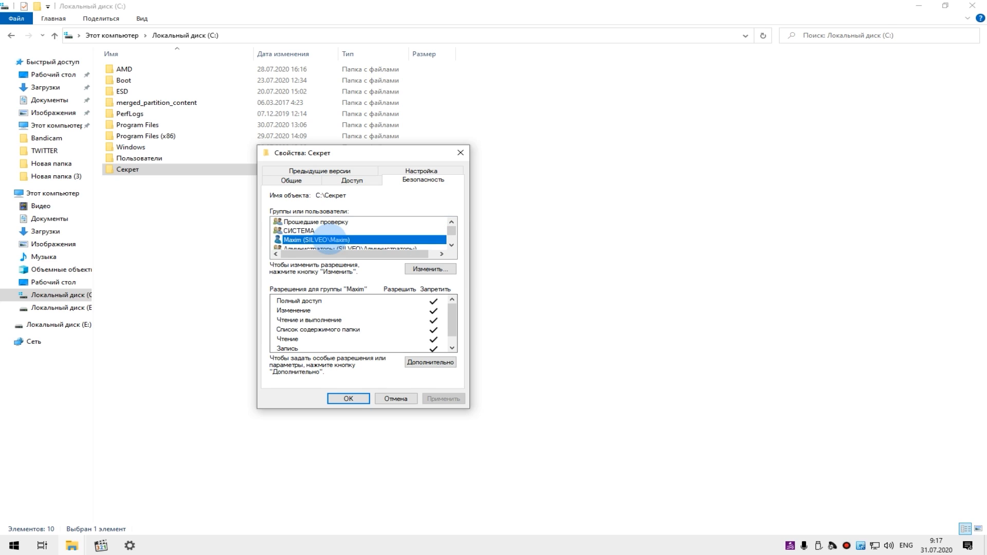
- Remove the local account's entry from the permissions of the folder «Секрет» and save the change
{"action": "left_click", "coordinate": [429, 269]}
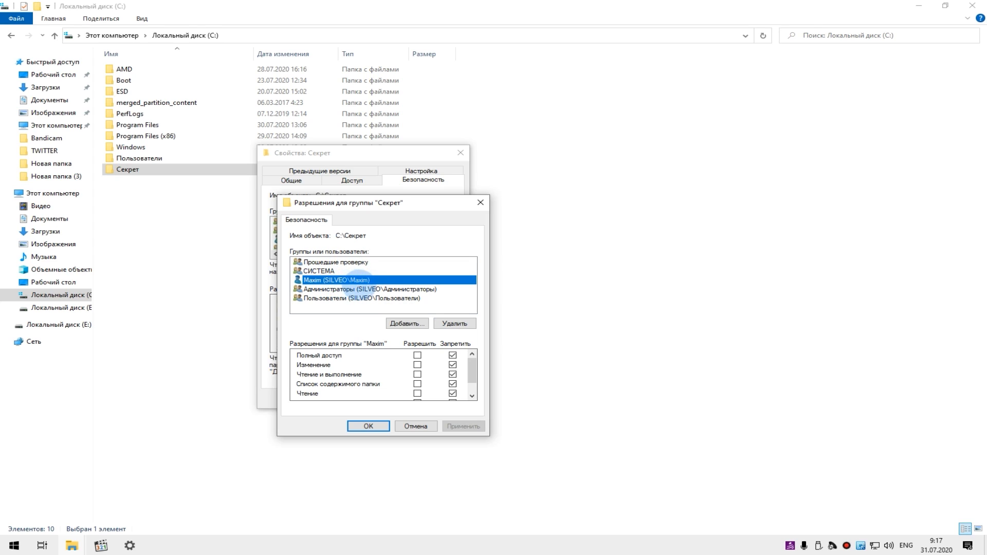
{"action": "left_click", "coordinate": [455, 323]}
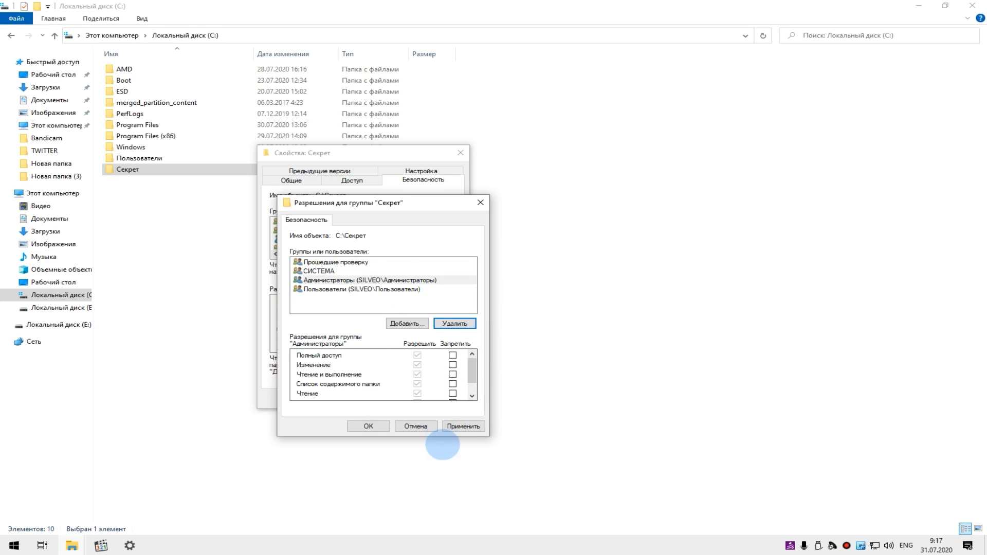
{"action": "left_click", "coordinate": [368, 426]}
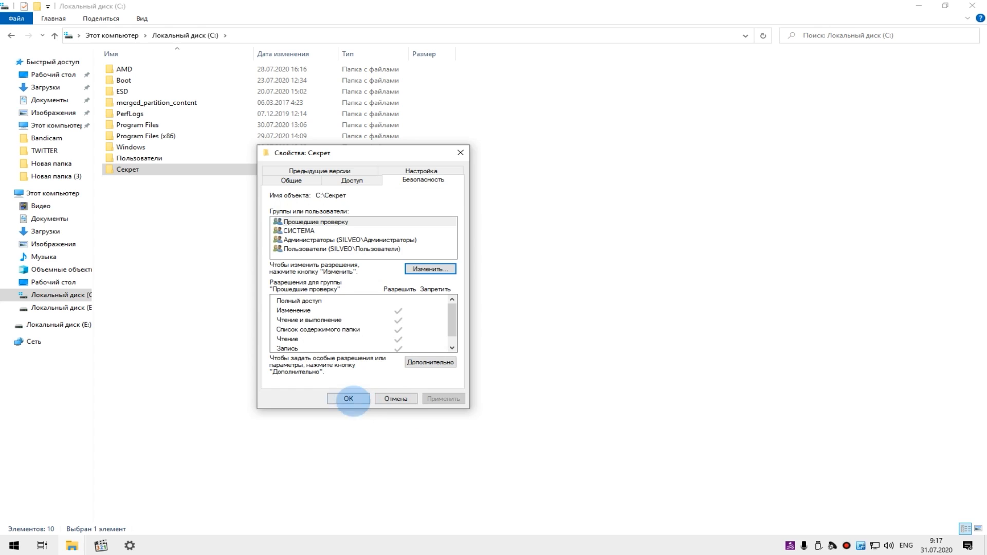
{"action": "left_click", "coordinate": [348, 401]}
- Review the groups and users in the security properties of the folder «Секрет», and close them without changes
{"action": "right_click", "coordinate": [139, 172]}
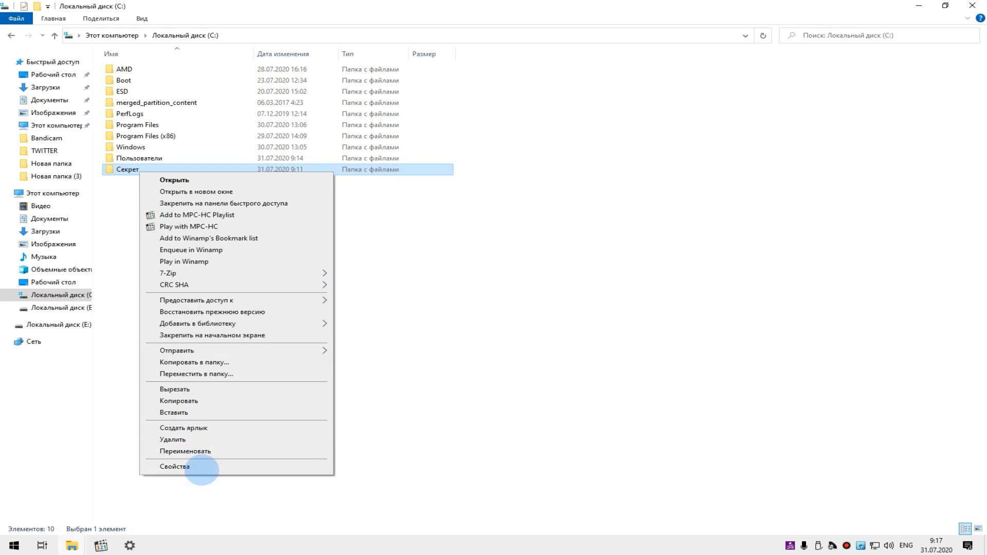
{"action": "left_click", "coordinate": [205, 468]}
{"action": "left_click", "coordinate": [310, 206]}
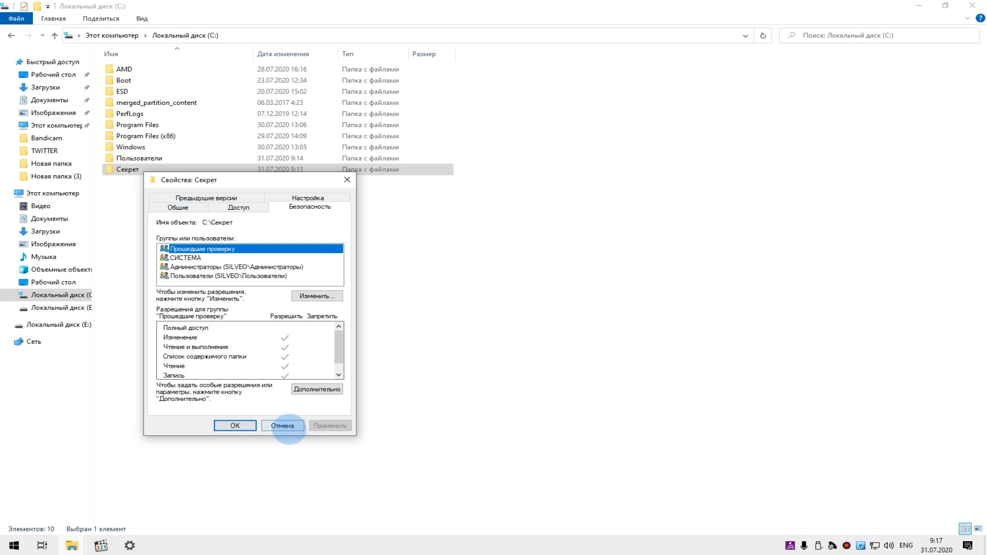
{"action": "left_click", "coordinate": [288, 428]}
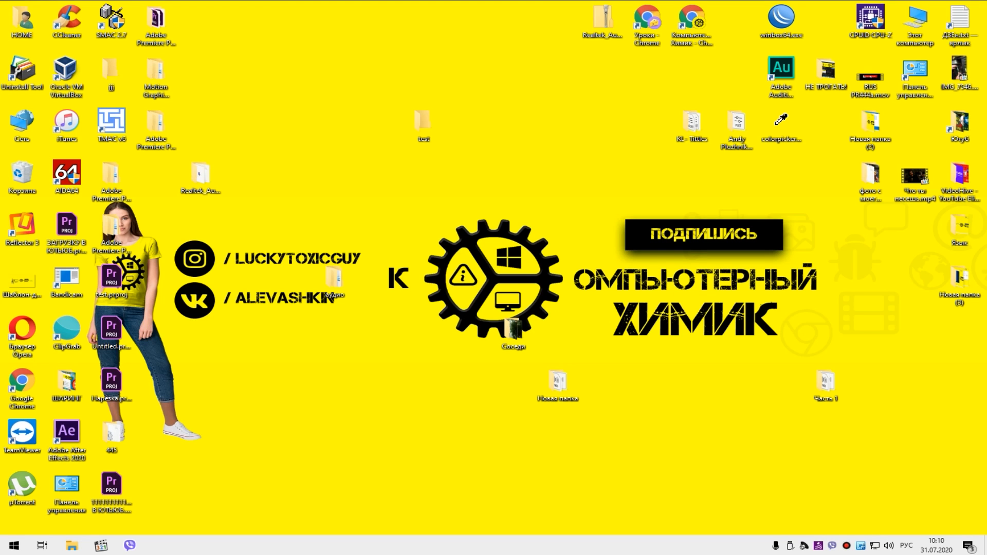